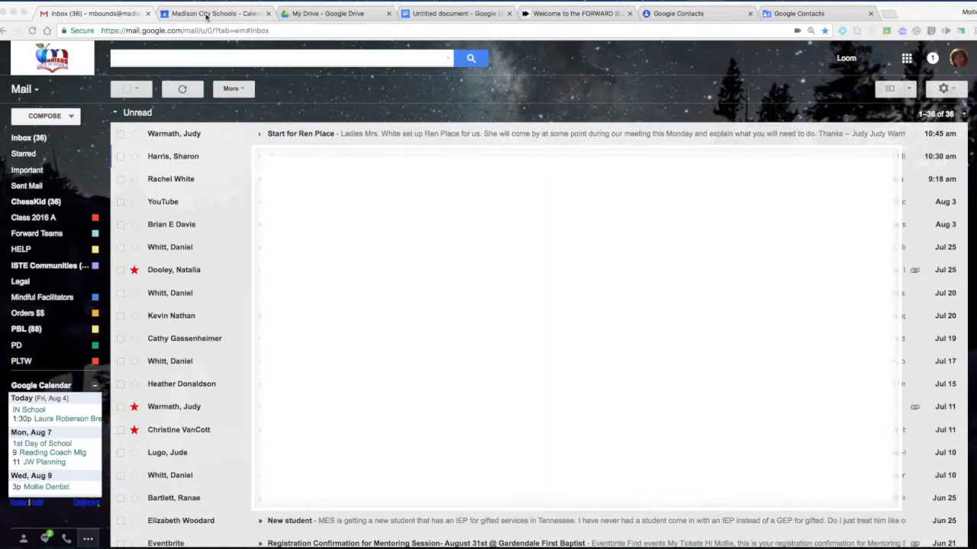
Step: Switch from the Gmail inbox to the Madison City Schools - Calendar tab
left_click(206, 15)
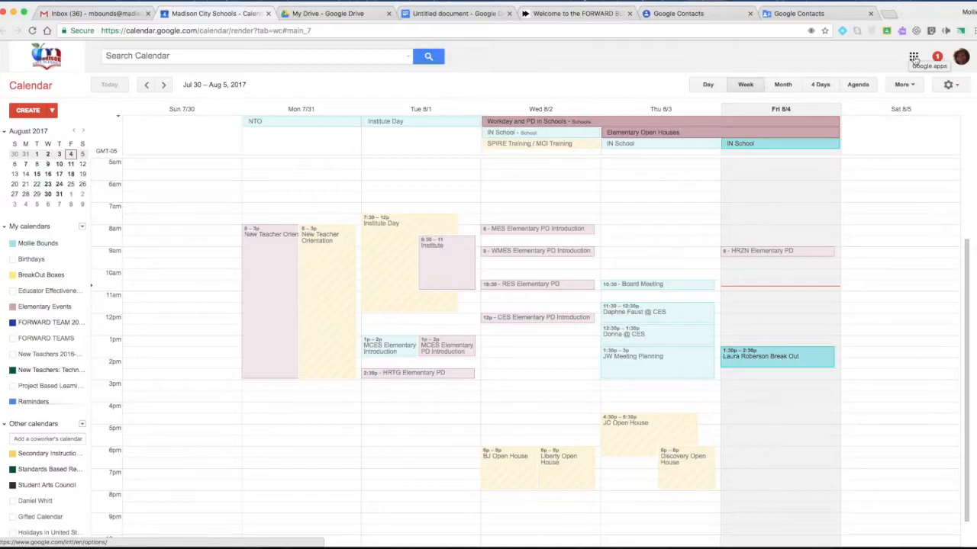
Step: Go from Google Calendar to Google Contacts through the Google apps grid
left_click(913, 58)
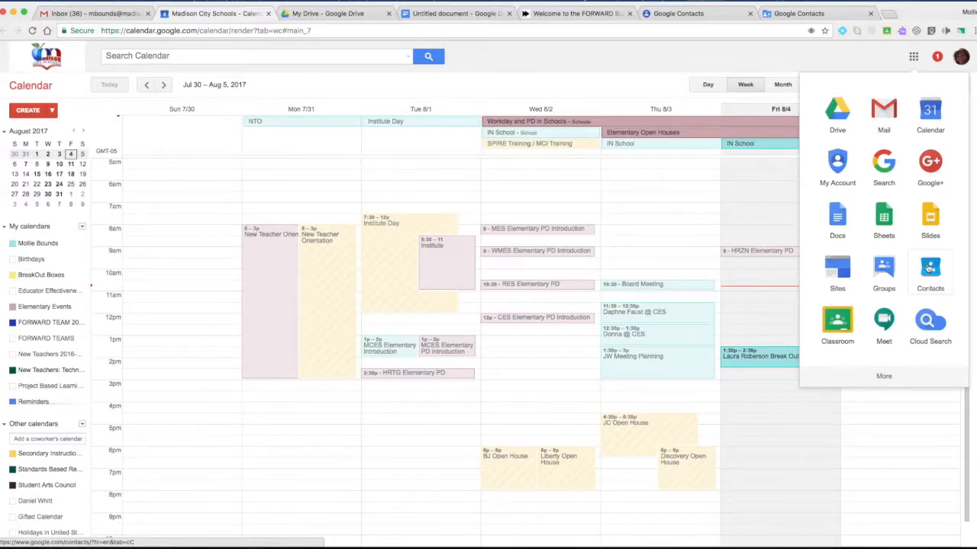
left_click(809, 15)
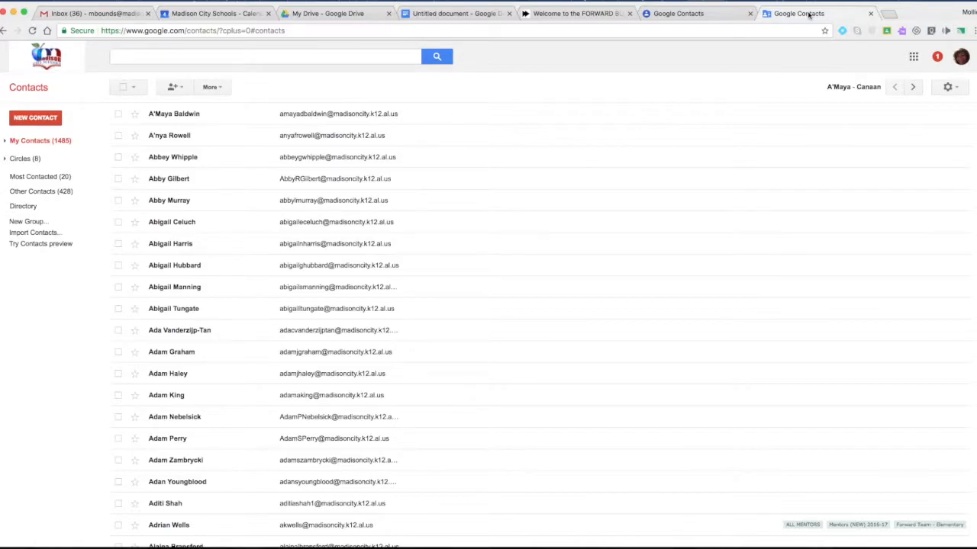
Step: Switch Google Contacts to the new Contacts preview
left_click(59, 246)
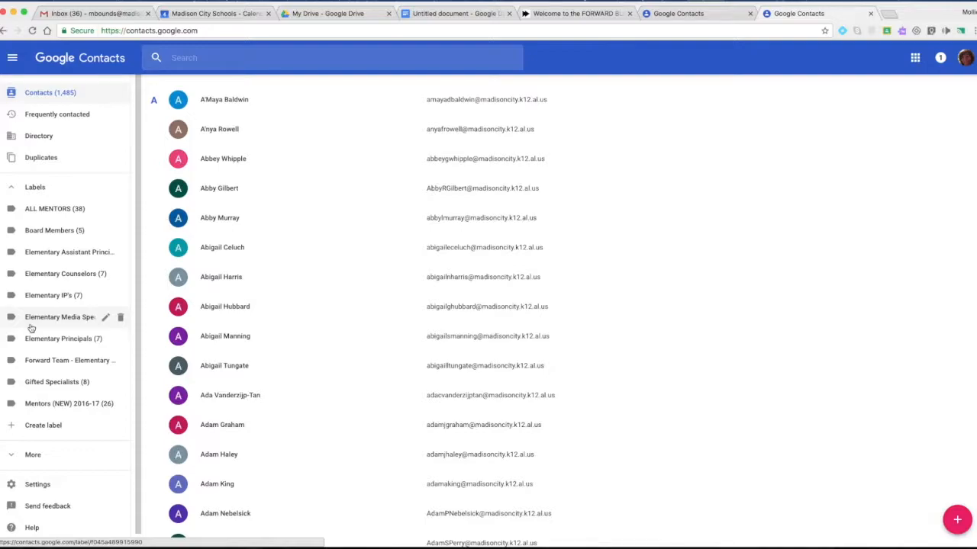
Step: Create a label named '4th grade teachers' and open its empty contact list
left_click(43, 427)
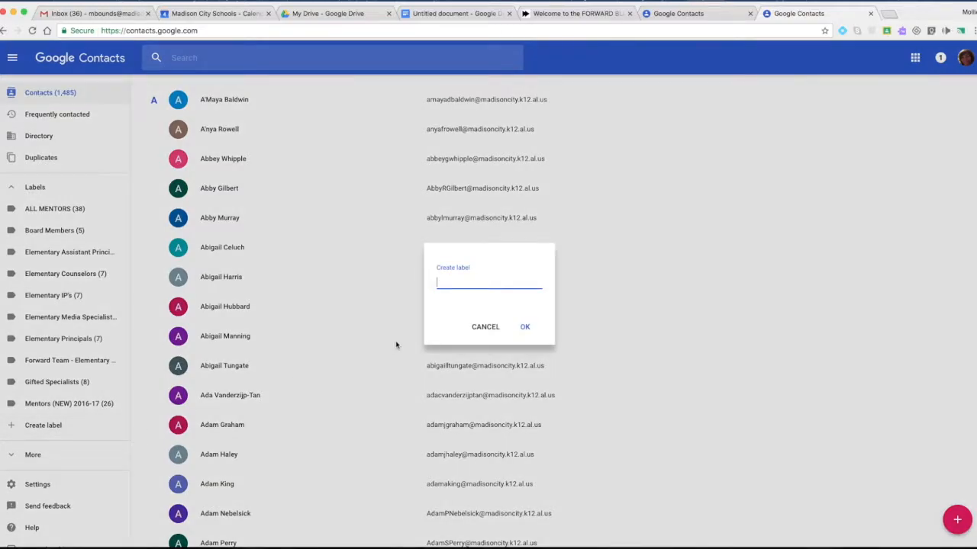
type("4th grade teachers")
left_click(525, 327)
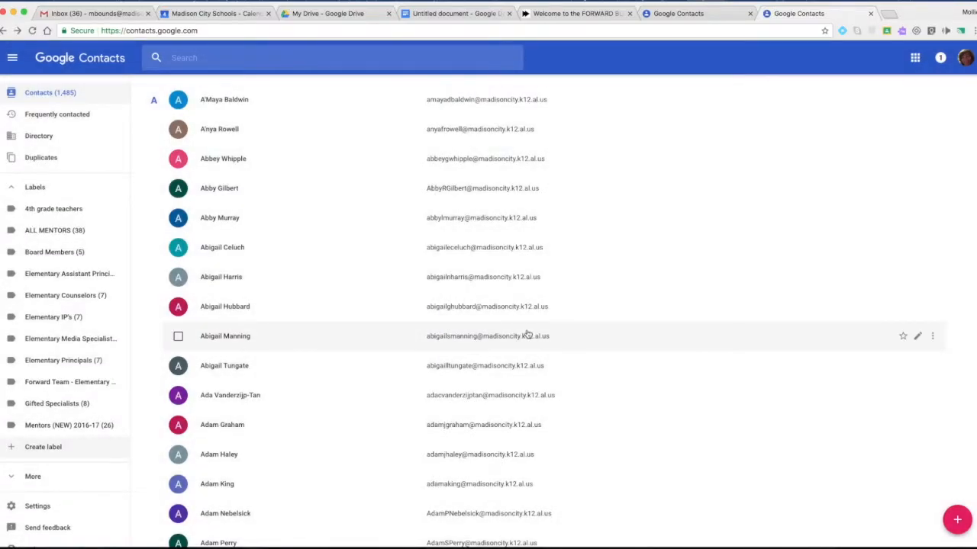
left_click(63, 212)
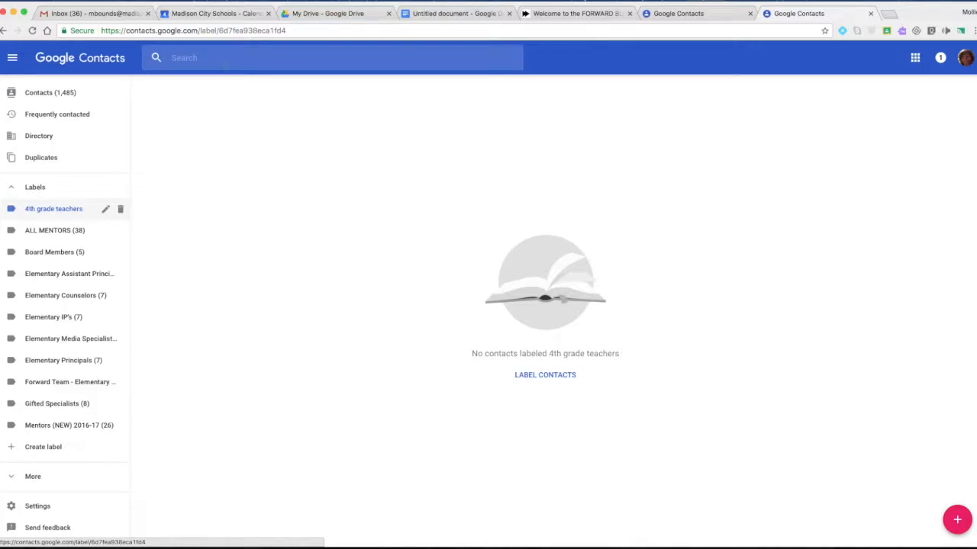
Step: Find the teacher matching 'jump' in the Directory and tag them with 4th grade teachers
left_click(39, 137)
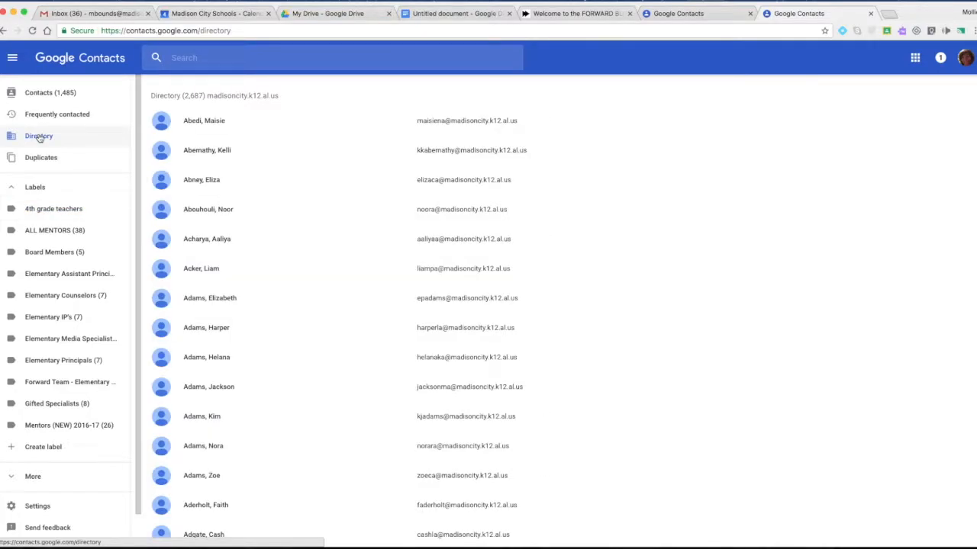
left_click(187, 58)
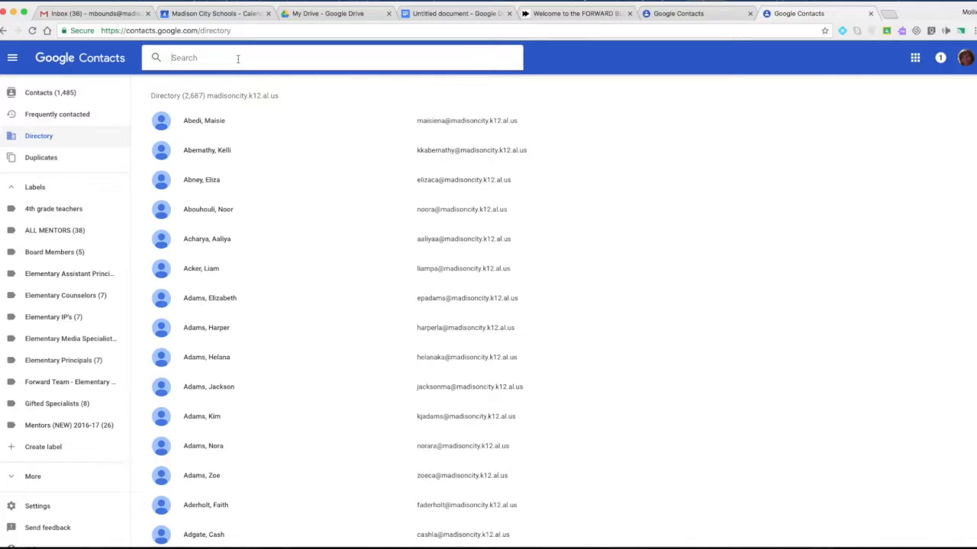
type("jump")
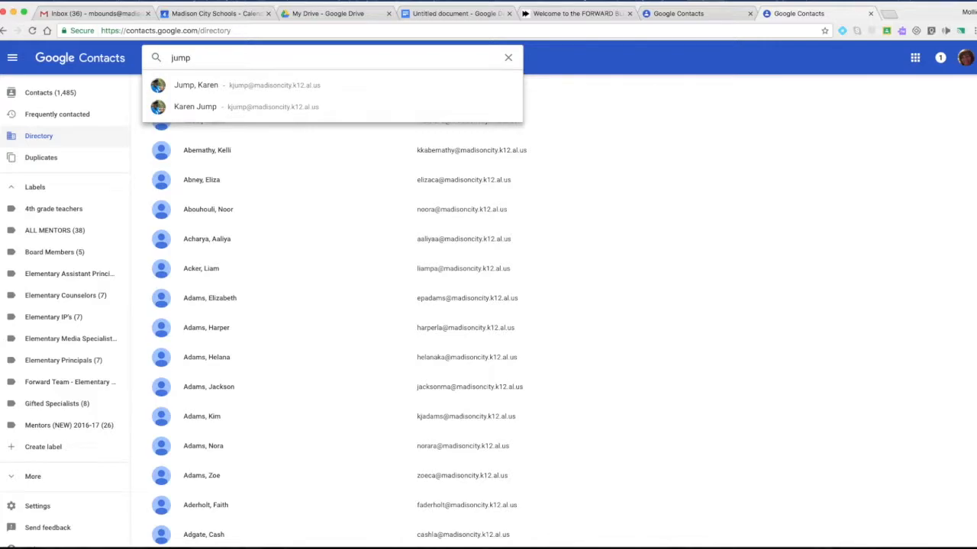
left_click(199, 88)
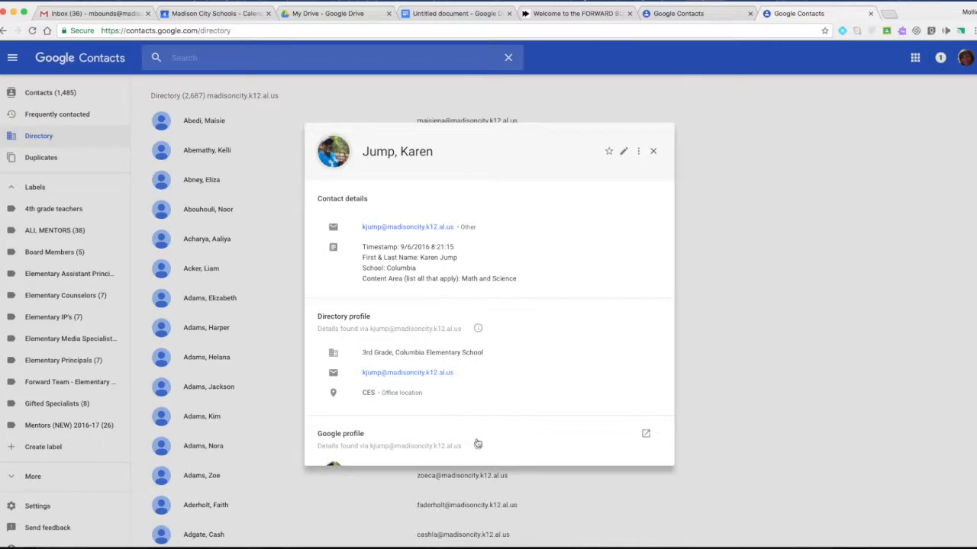
left_click(639, 153)
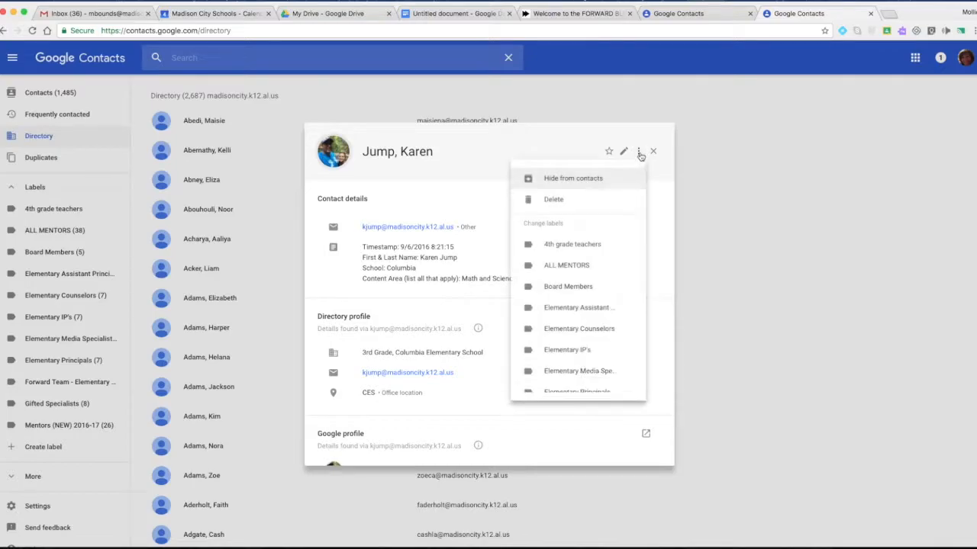
left_click(586, 248)
left_click(744, 245)
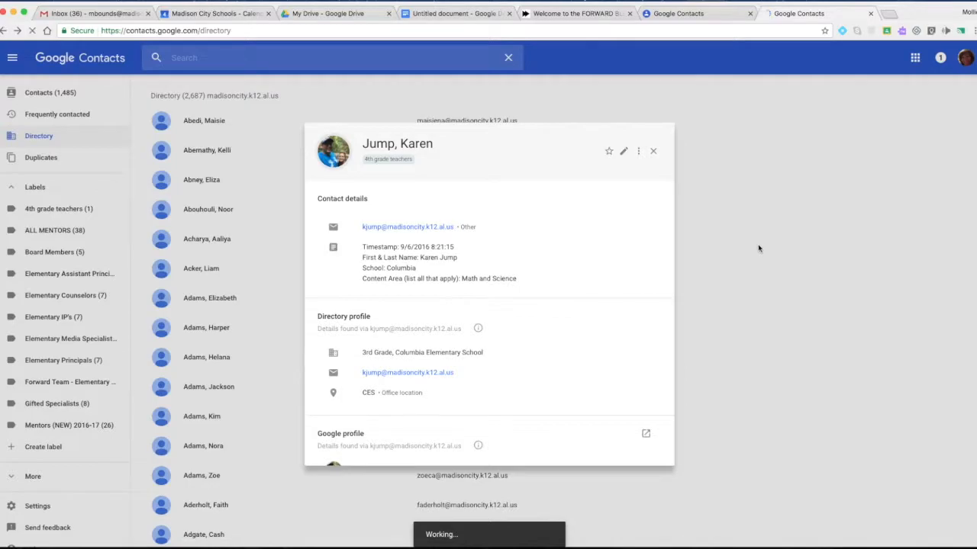
left_click(653, 151)
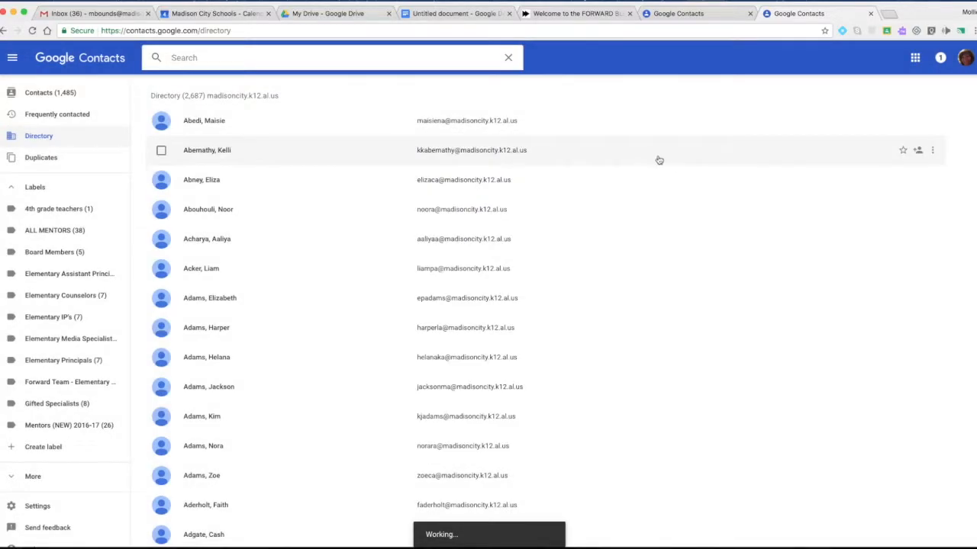
left_click(47, 210)
Step: Search 'faus' and add that teacher to the 4th grade teachers label
left_click(275, 57)
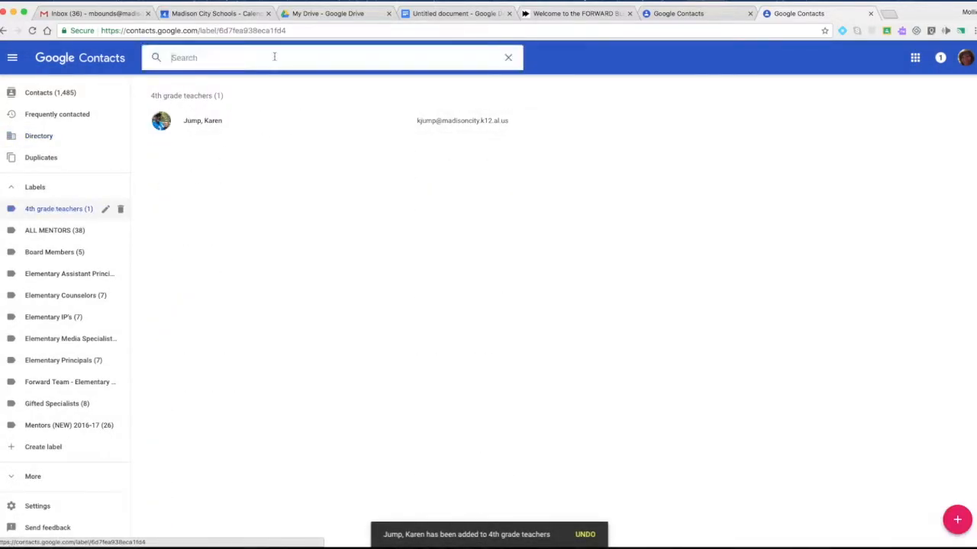
type("faus")
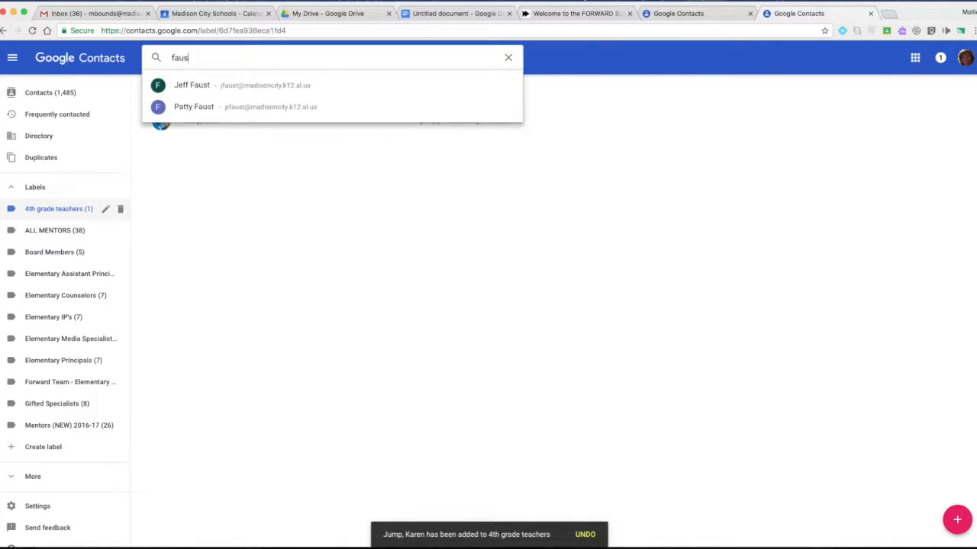
left_click(246, 107)
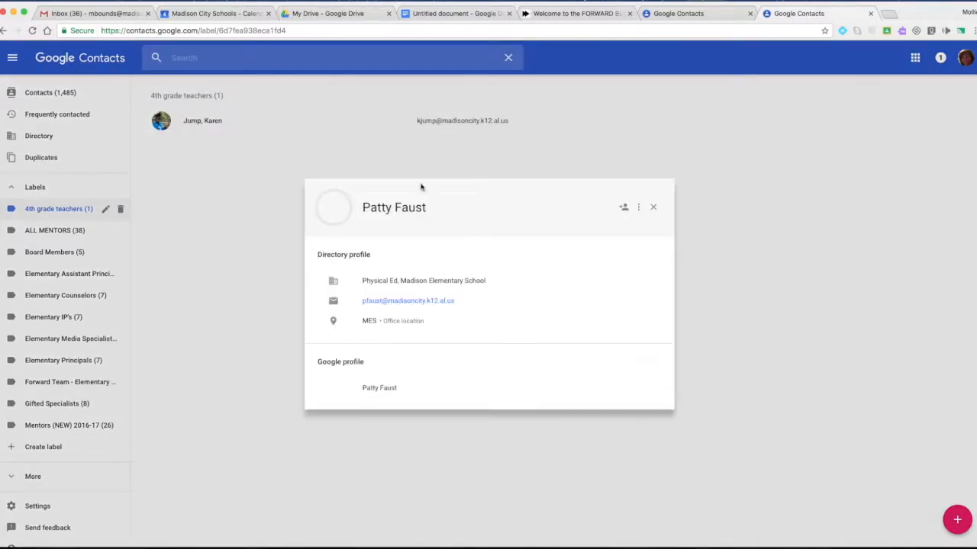
left_click(639, 207)
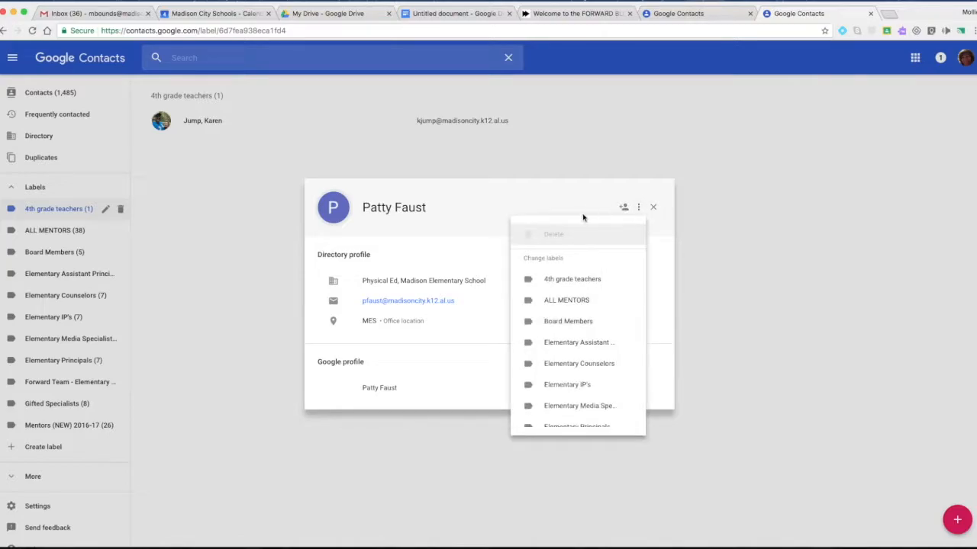
left_click(573, 284)
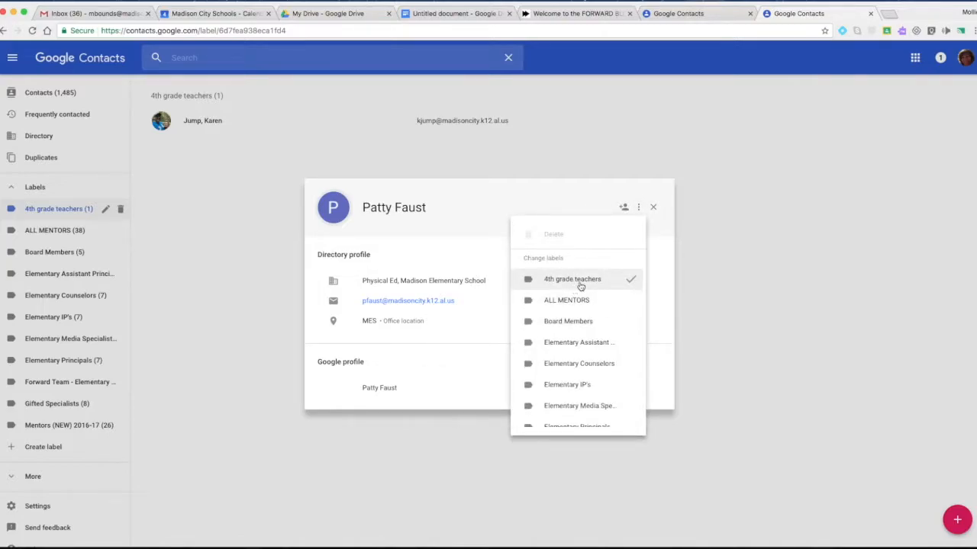
left_click(757, 277)
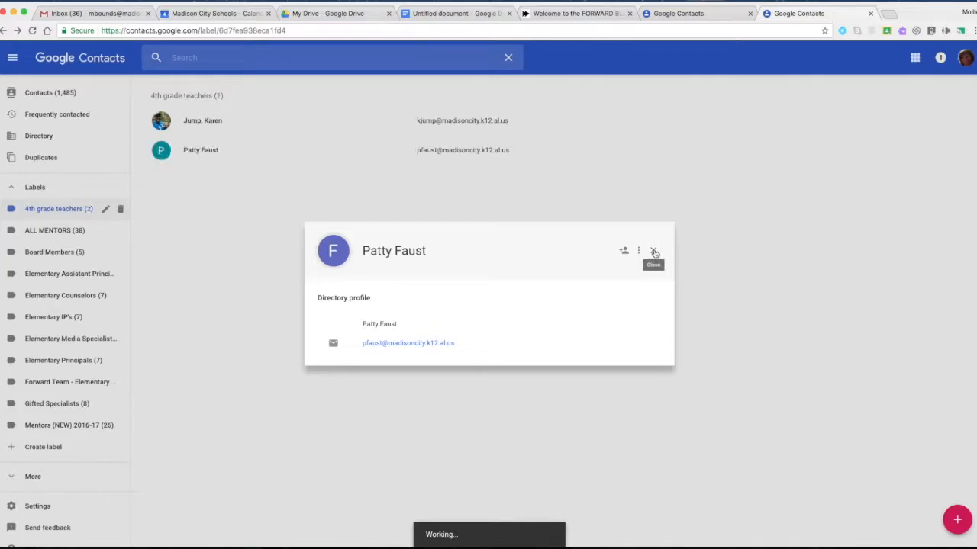
left_click(653, 251)
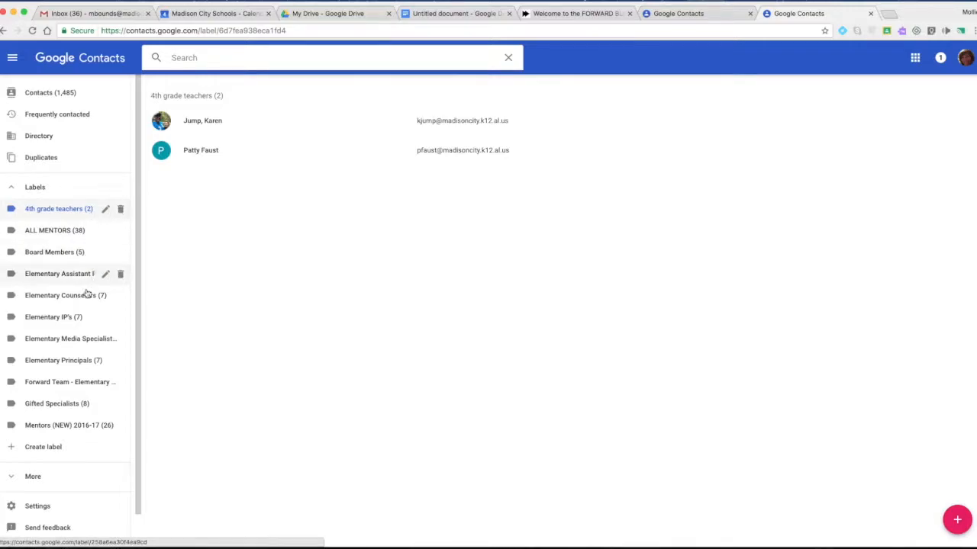
Step: Delete the 4th grade teachers label, choosing to keep all its contacts
left_click(120, 210)
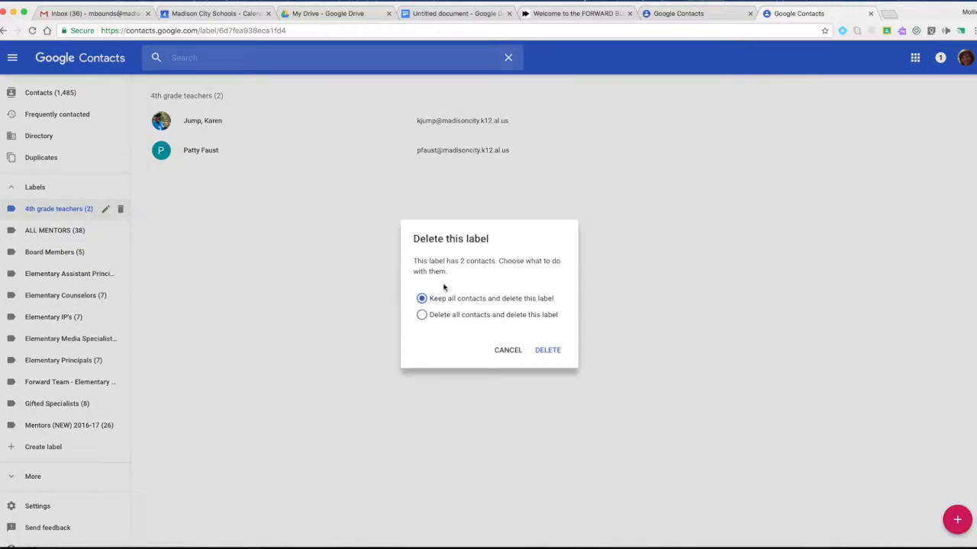
left_click(548, 350)
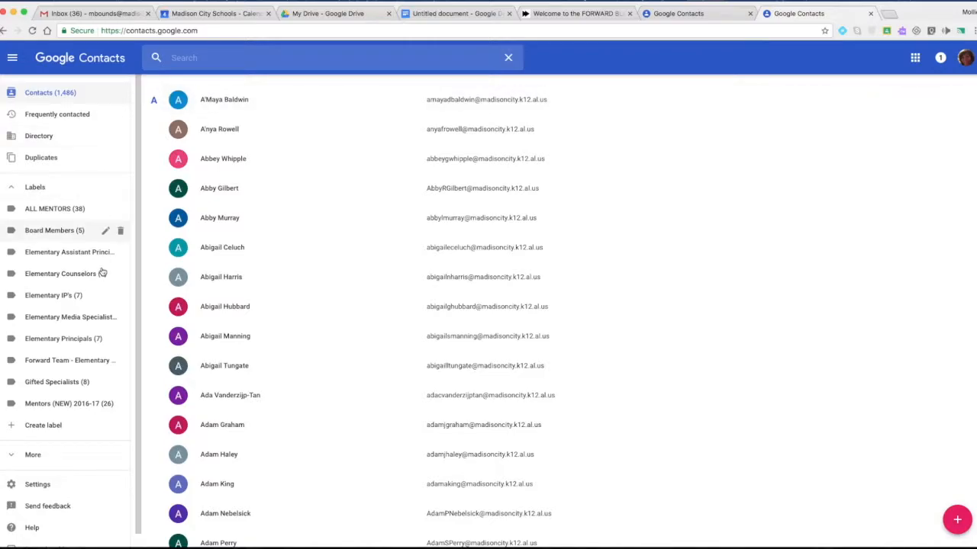
Step: Create a label named 'Class of 2017-2018' and open its empty contact list
left_click(39, 426)
type("Class of 2017")
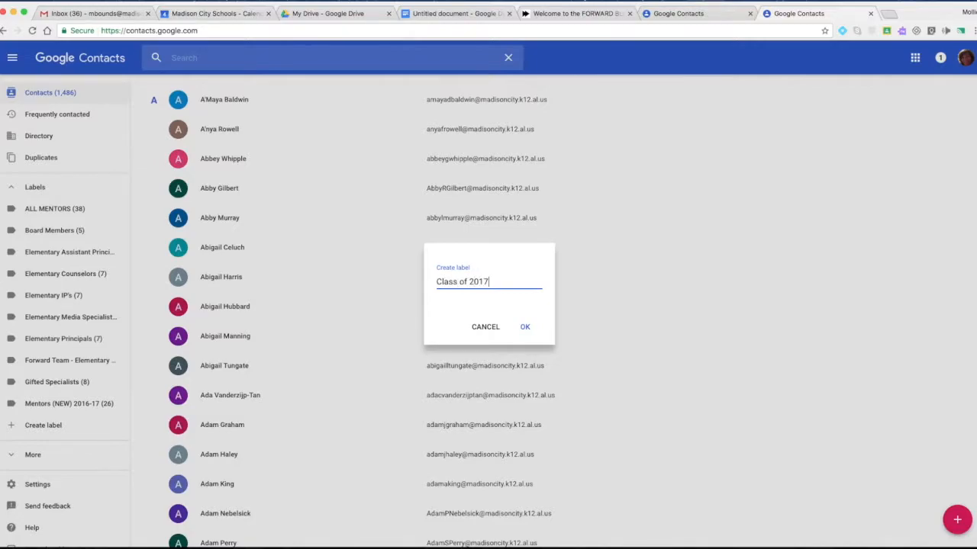
type("-2018")
left_click(525, 327)
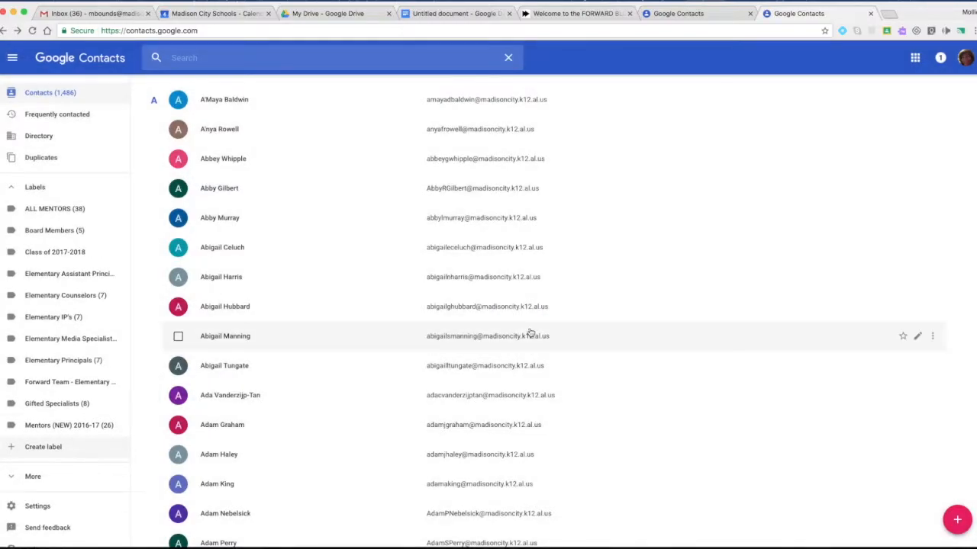
left_click(56, 256)
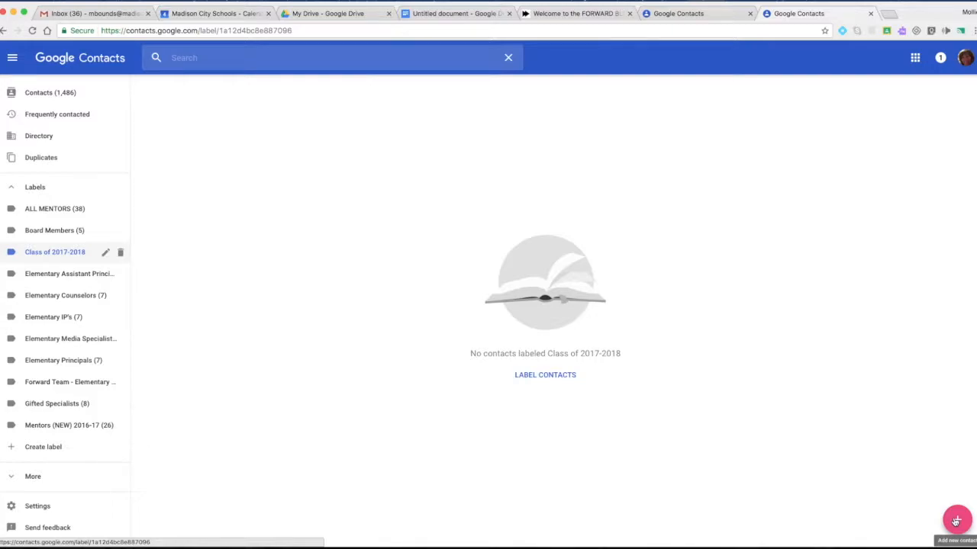
Step: Start a new contact with the parent's name and first e-mail labelled mother
left_click(193, 58)
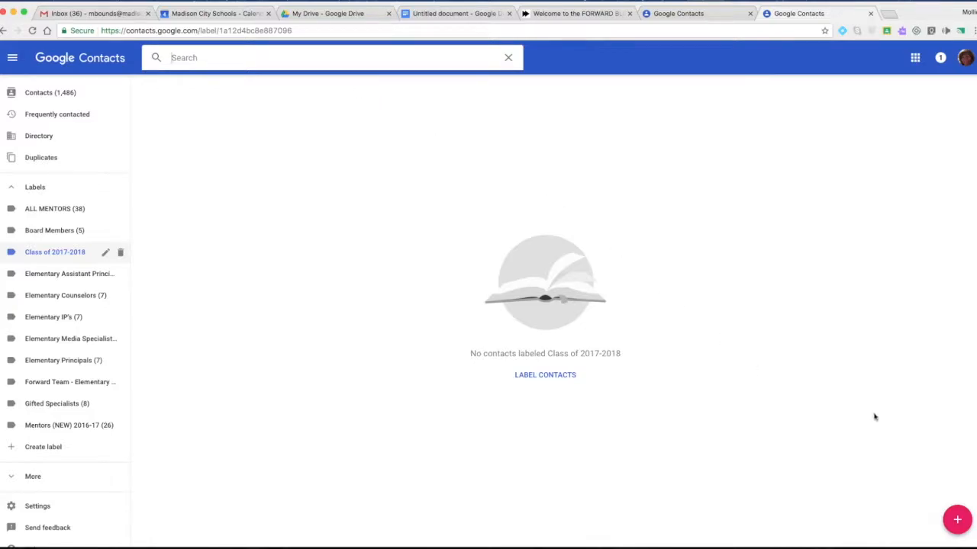
left_click(955, 520)
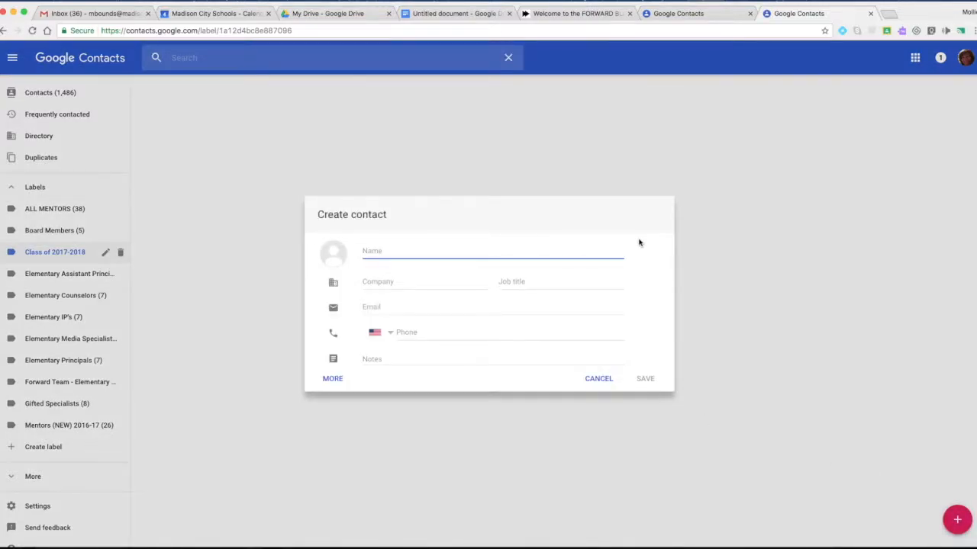
left_click(465, 307)
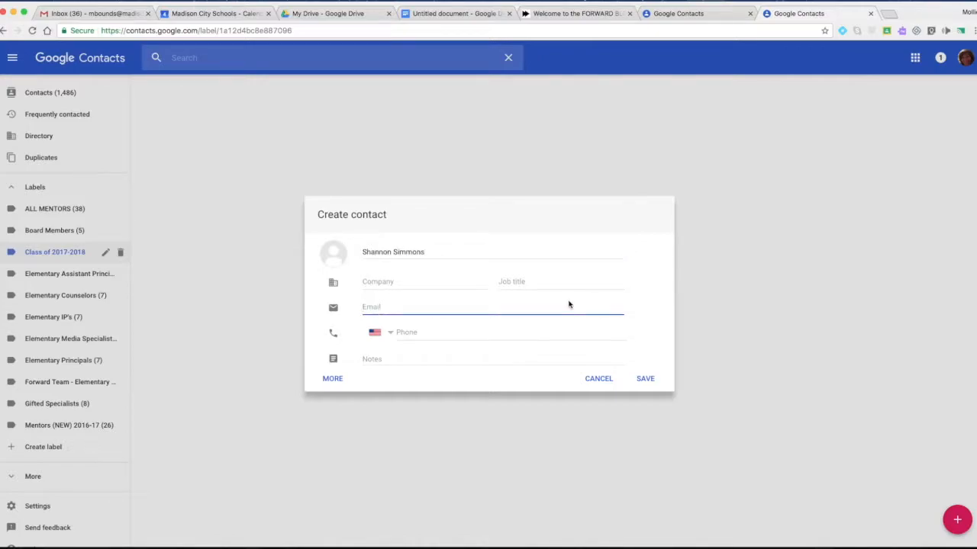
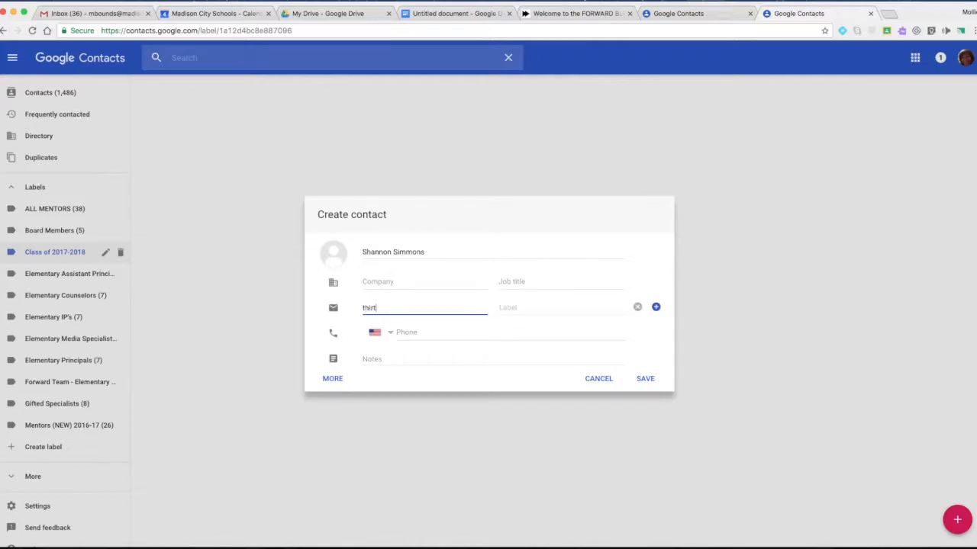
left_click(529, 309)
type("mother")
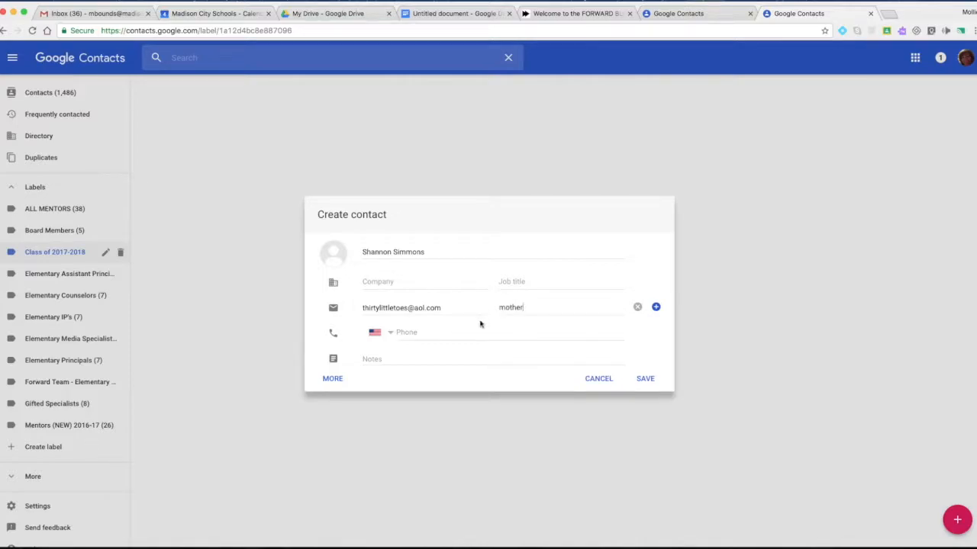
Step: Add the parent's second e-mail labelled father and save the contact
left_click(655, 308)
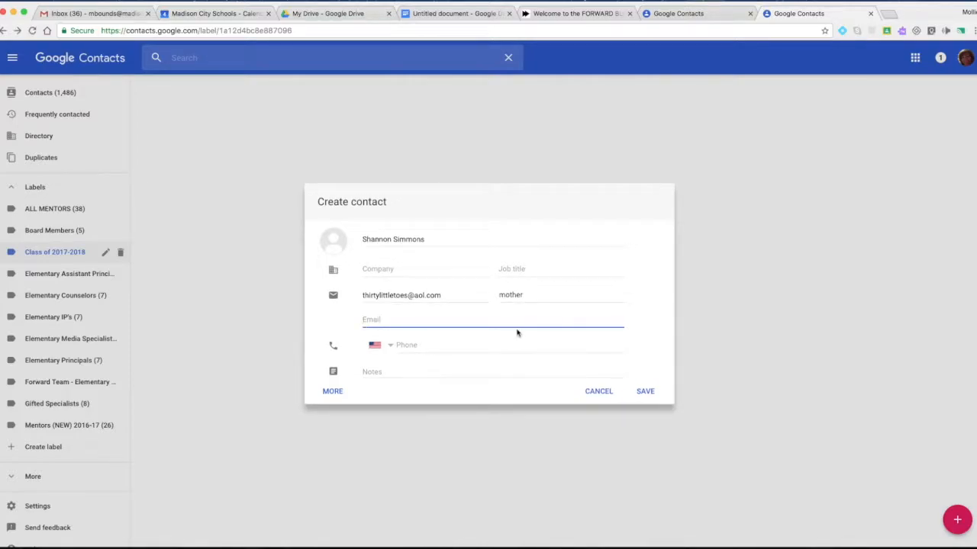
type("s")
key("BackSpace")
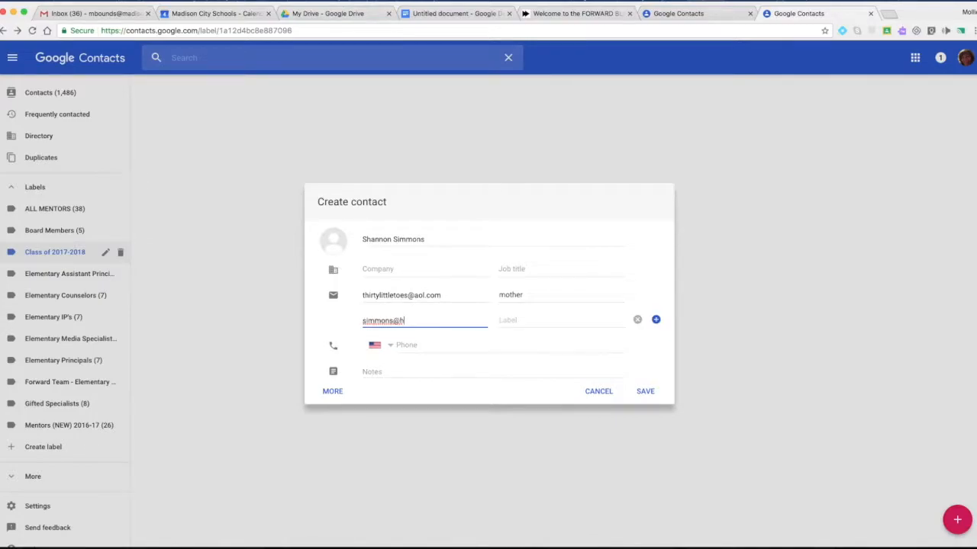
left_click(572, 322)
type("father")
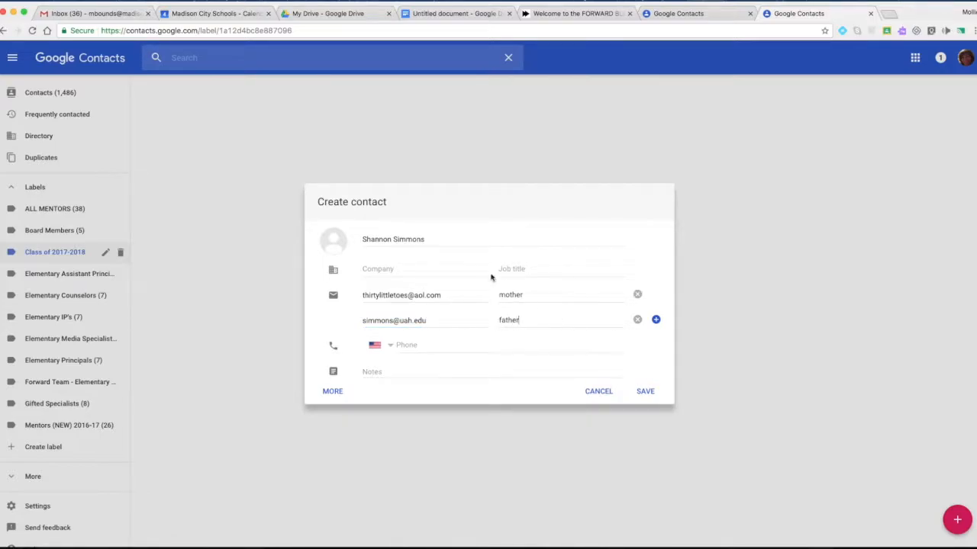
left_click(408, 239)
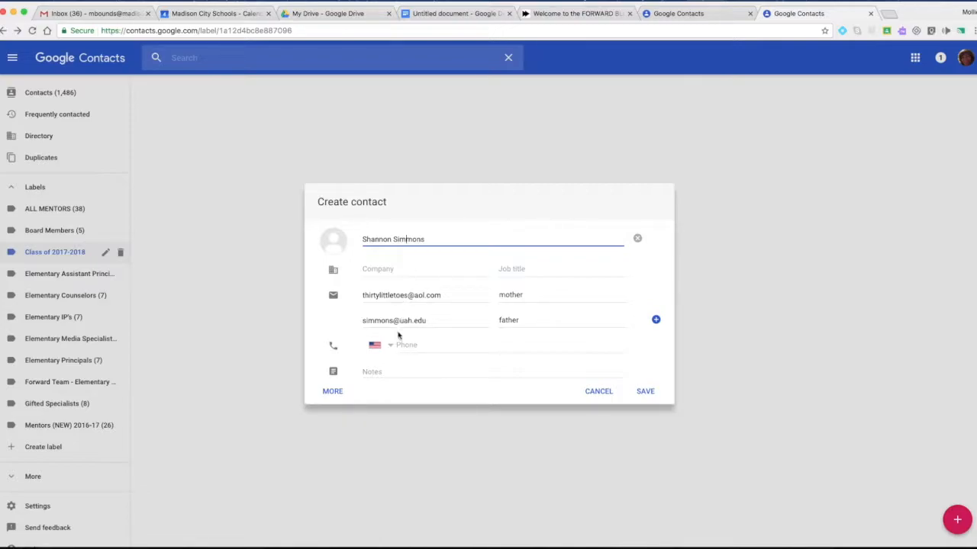
left_click(646, 392)
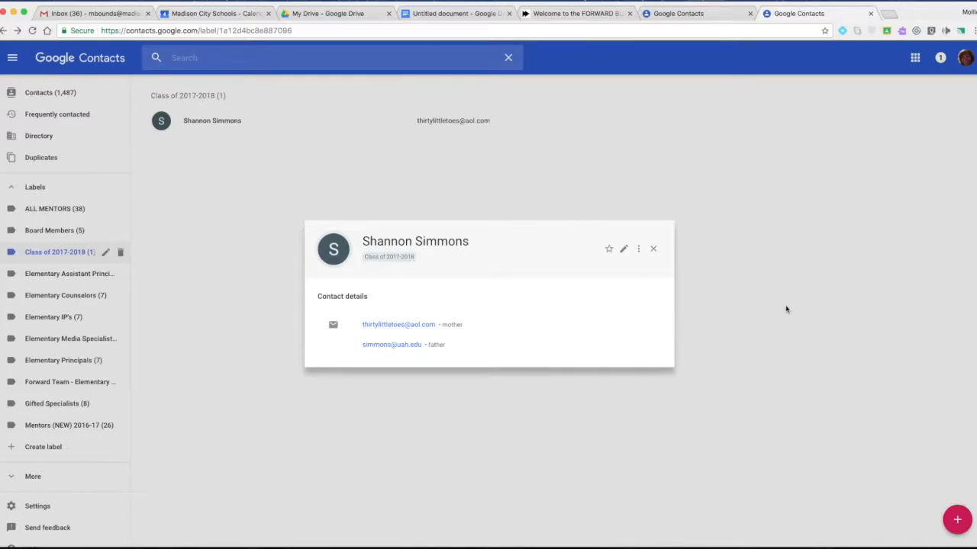
Step: Untick and re-tick Class of 2017-2018 on the parent contact, then close its card
left_click(639, 250)
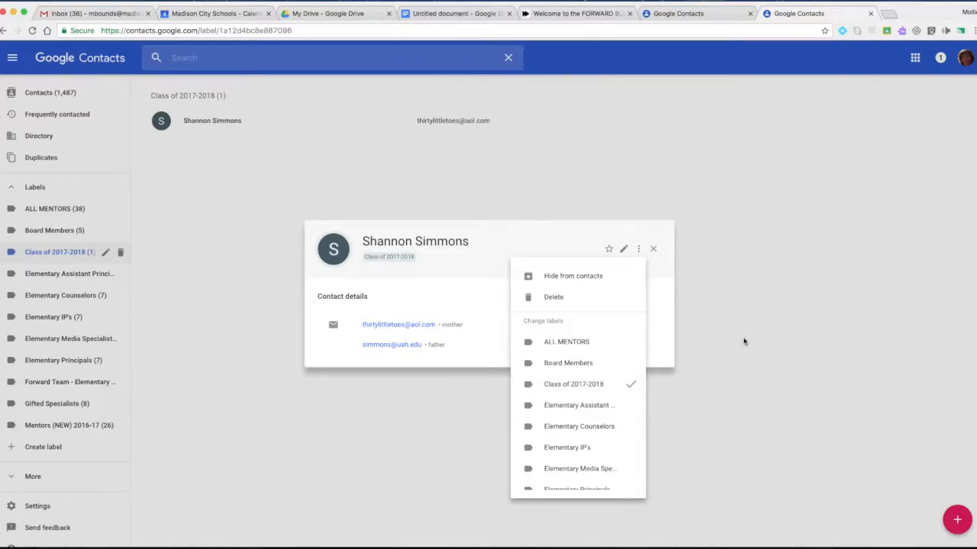
left_click(588, 385)
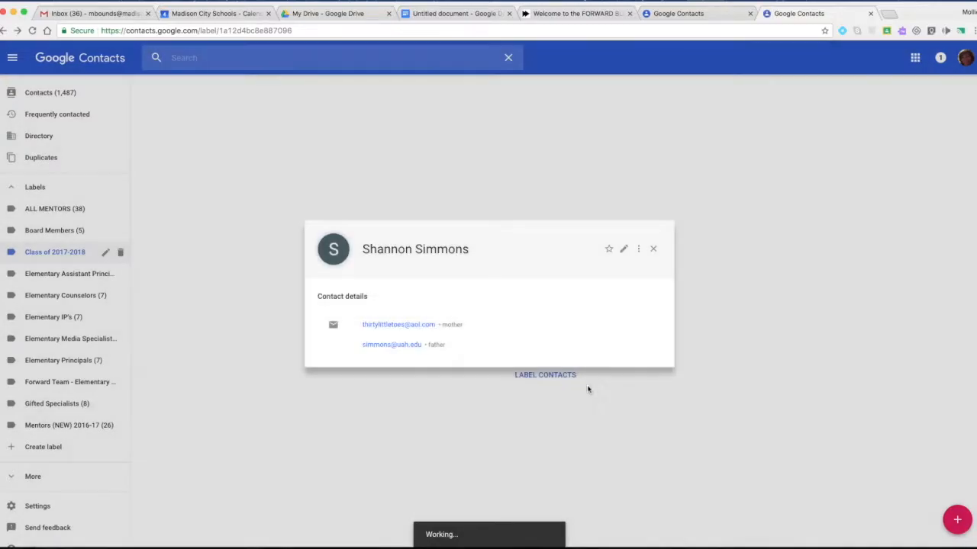
left_click(638, 250)
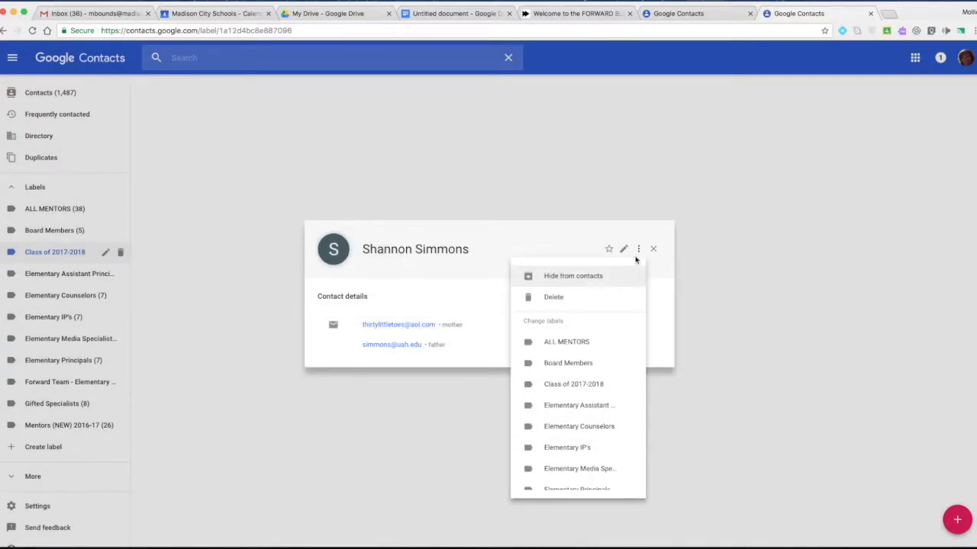
left_click(580, 386)
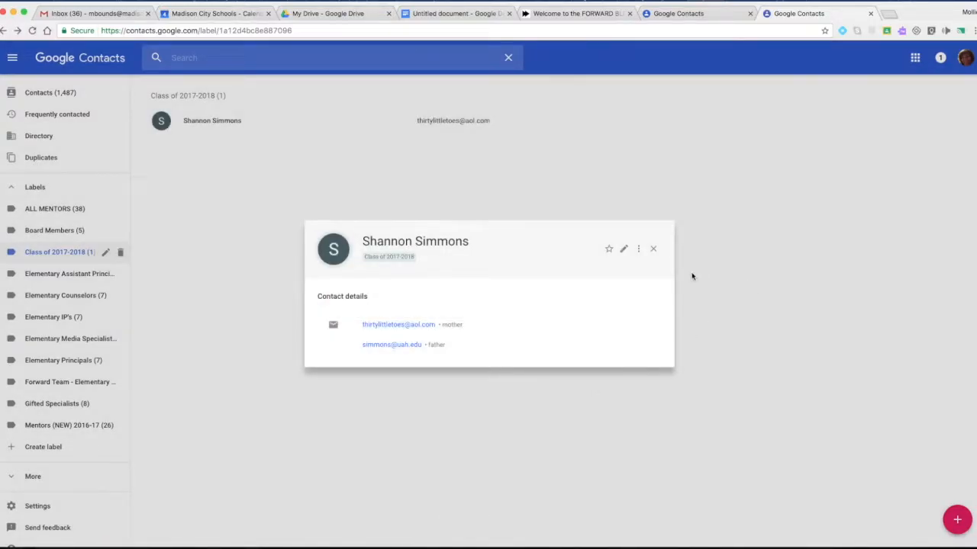
left_click(744, 287)
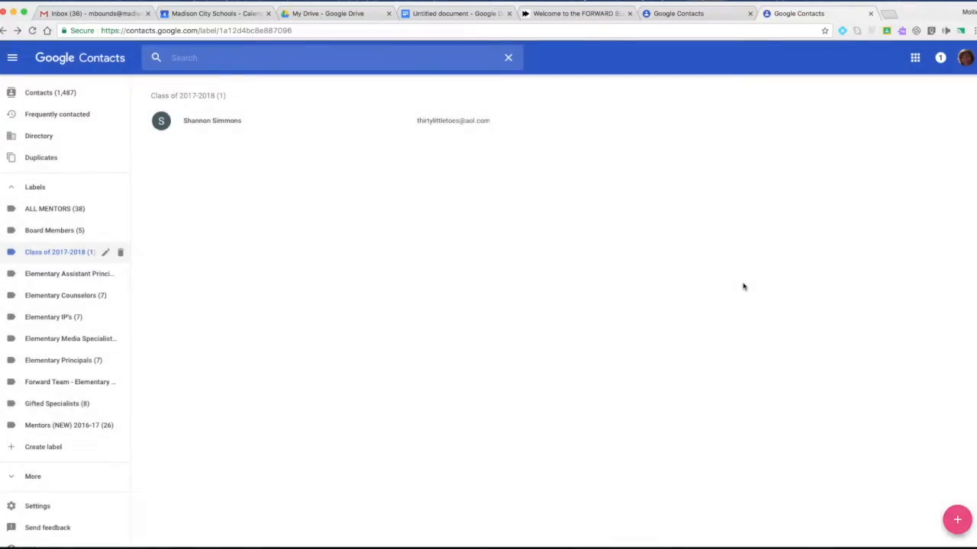
Step: Create a new parent contact with the parent's full name and an e-mail labelled dad, and save it
left_click(959, 525)
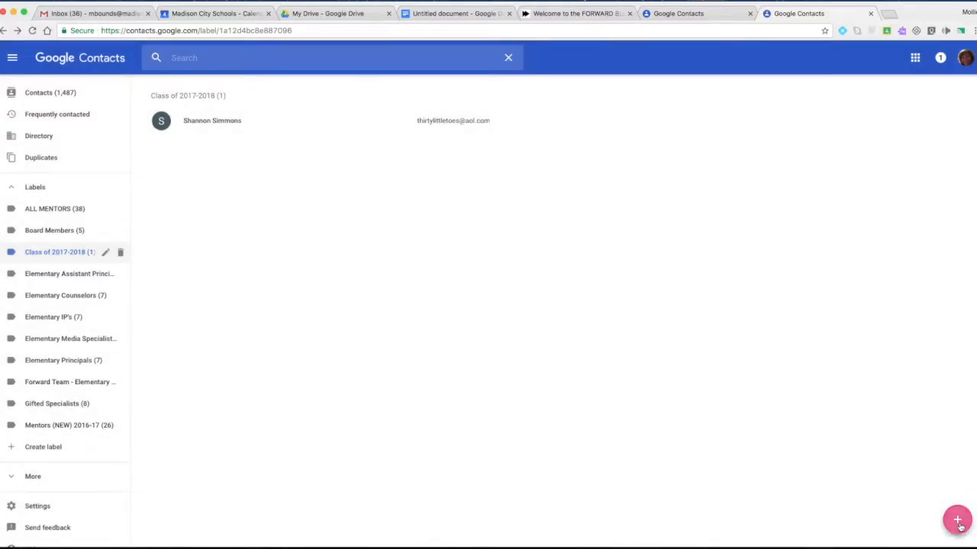
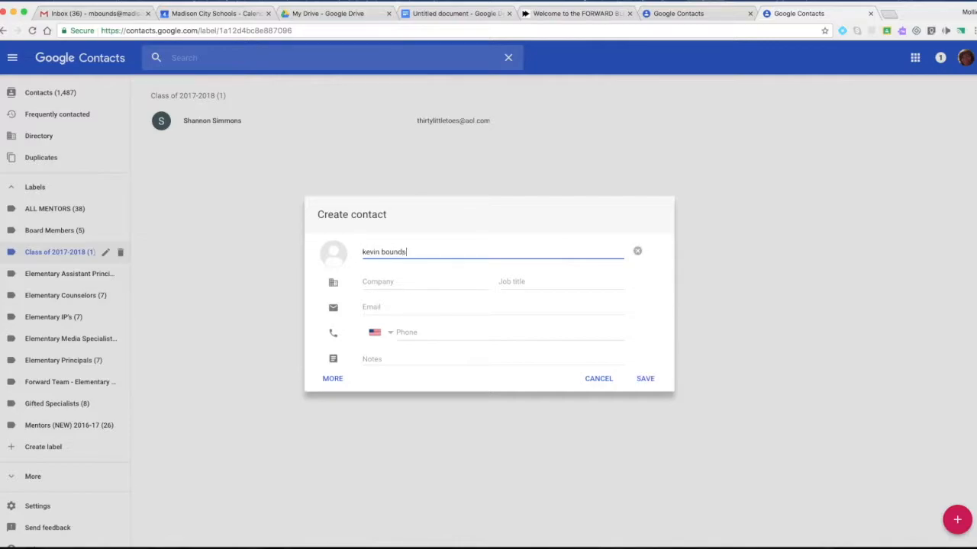
left_click(431, 305)
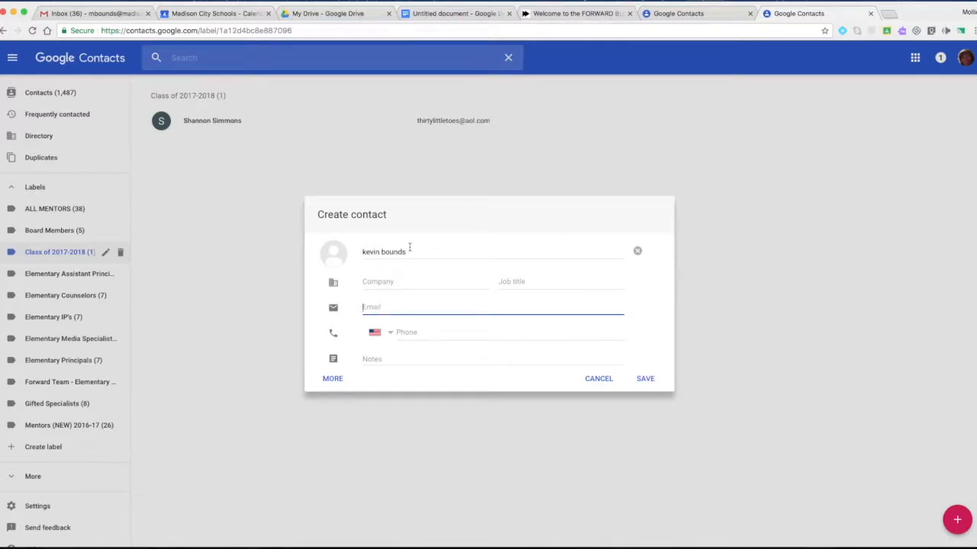
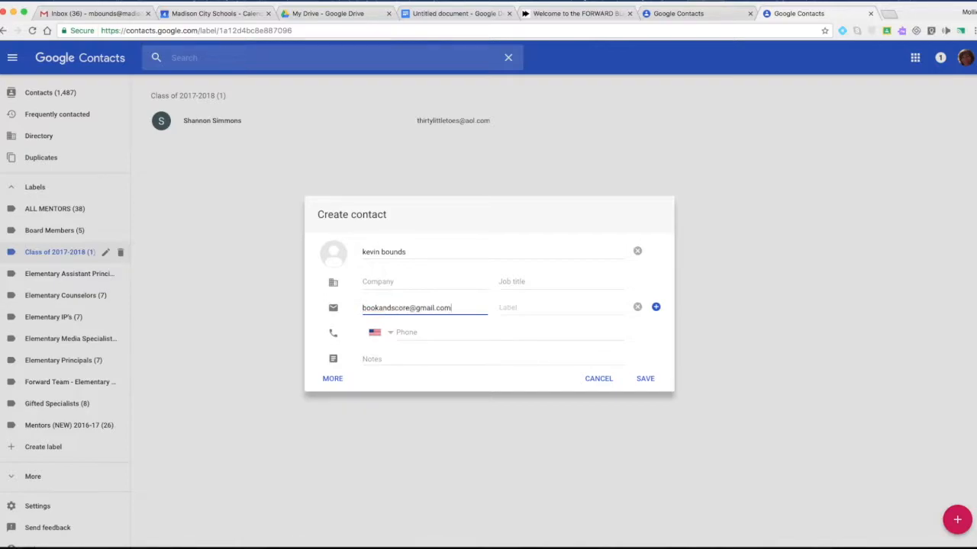
left_click(508, 307)
type("dad")
left_click(646, 381)
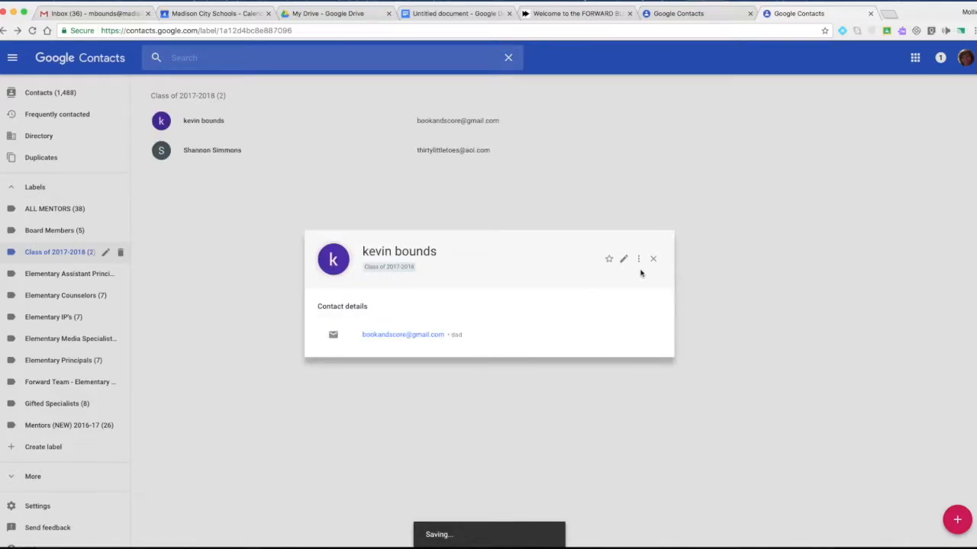
Step: Check the new contact's label options, then close its contact card
left_click(638, 259)
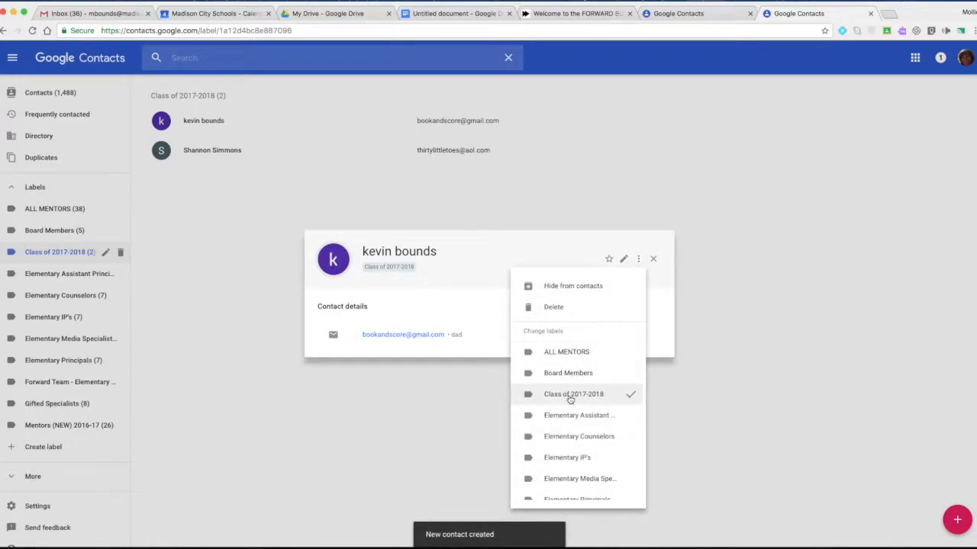
left_click(778, 351)
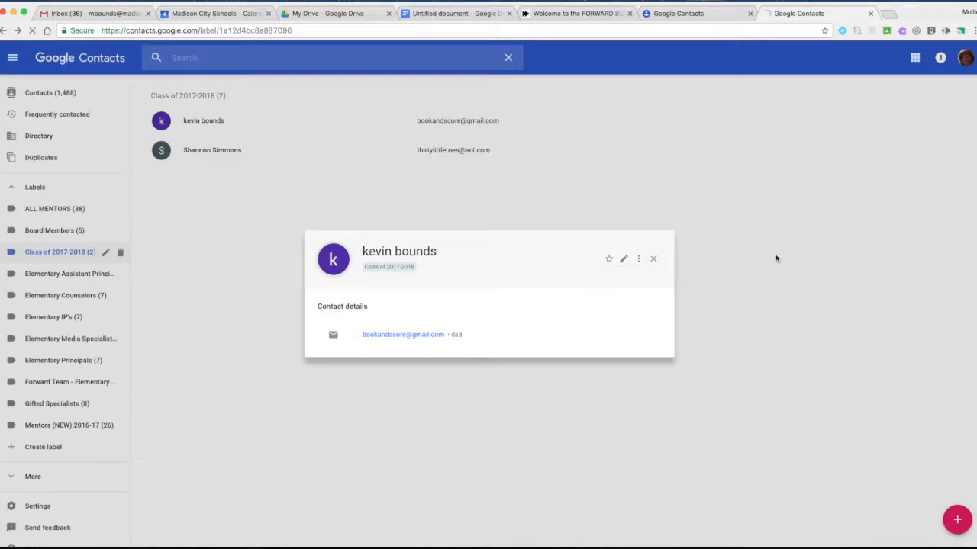
left_click(770, 263)
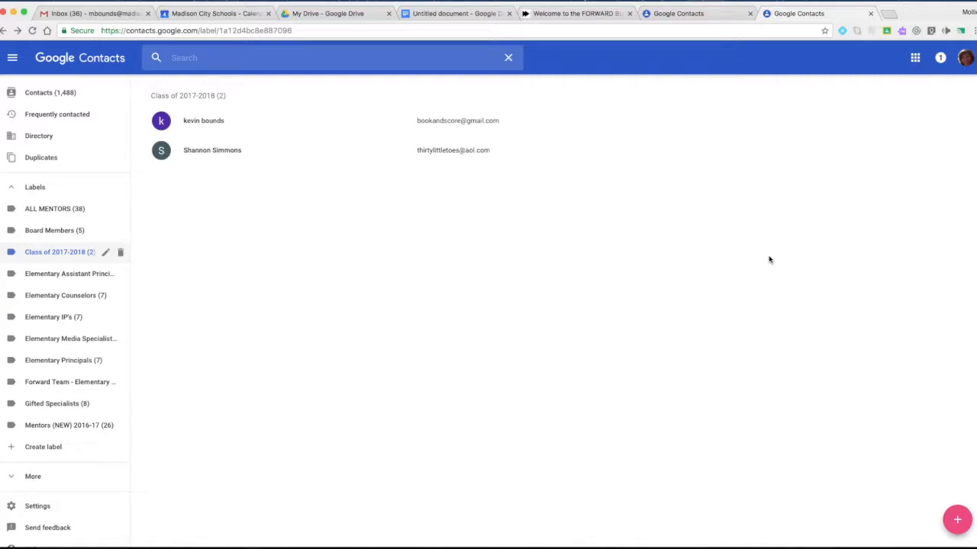
left_click(192, 155)
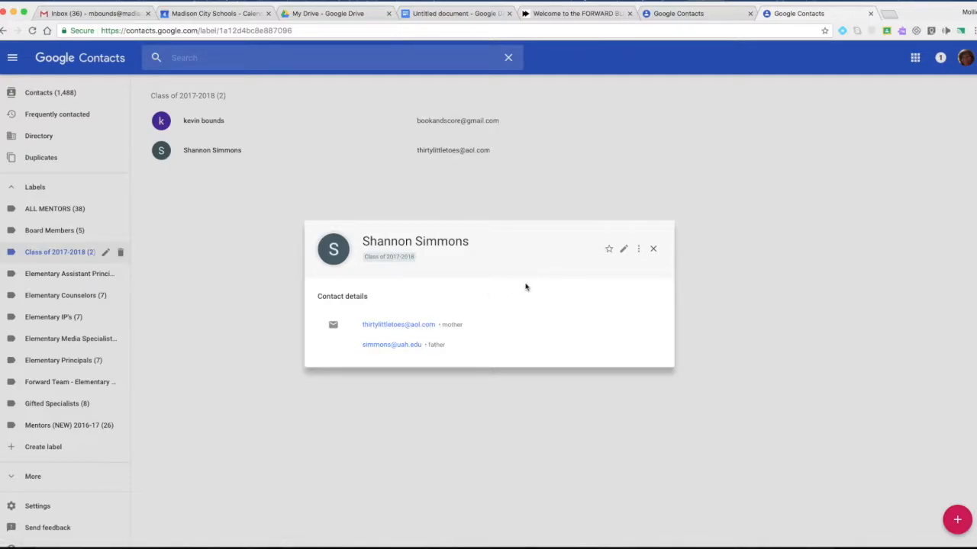
left_click(624, 249)
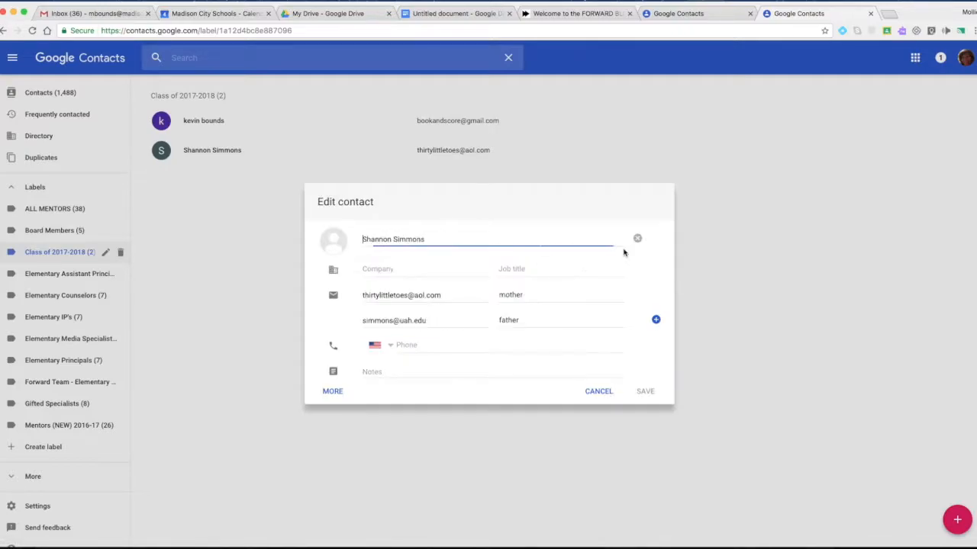
left_click(405, 345)
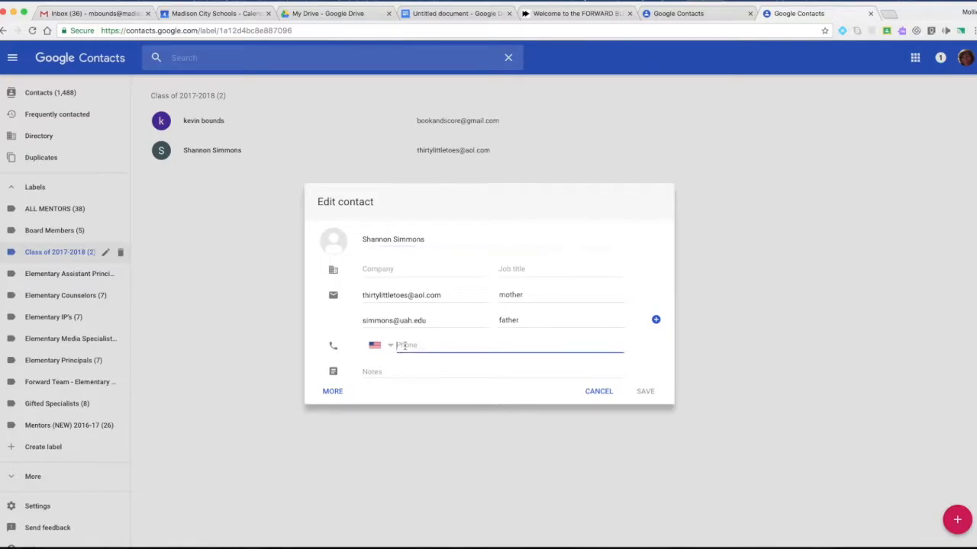
left_click(395, 373)
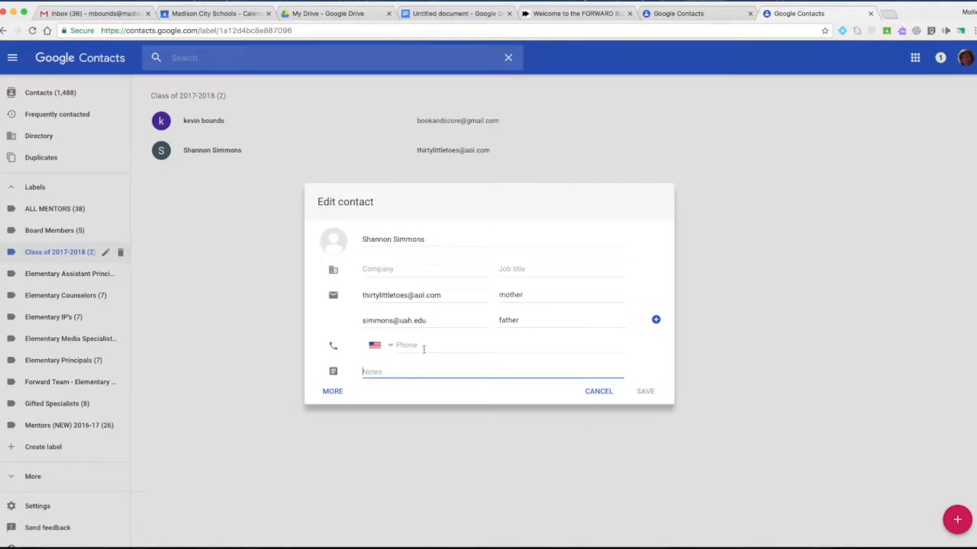
left_click(712, 294)
key("Return")
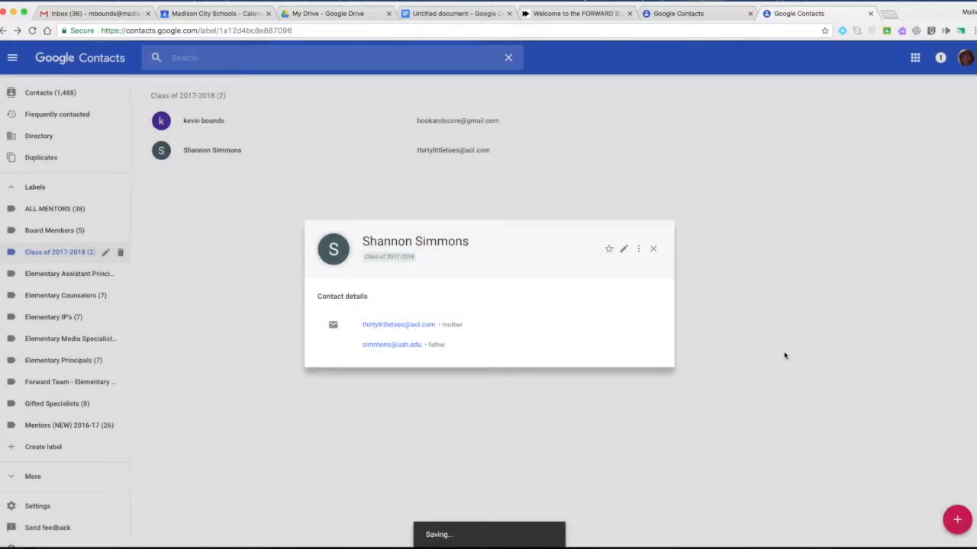
left_click(653, 249)
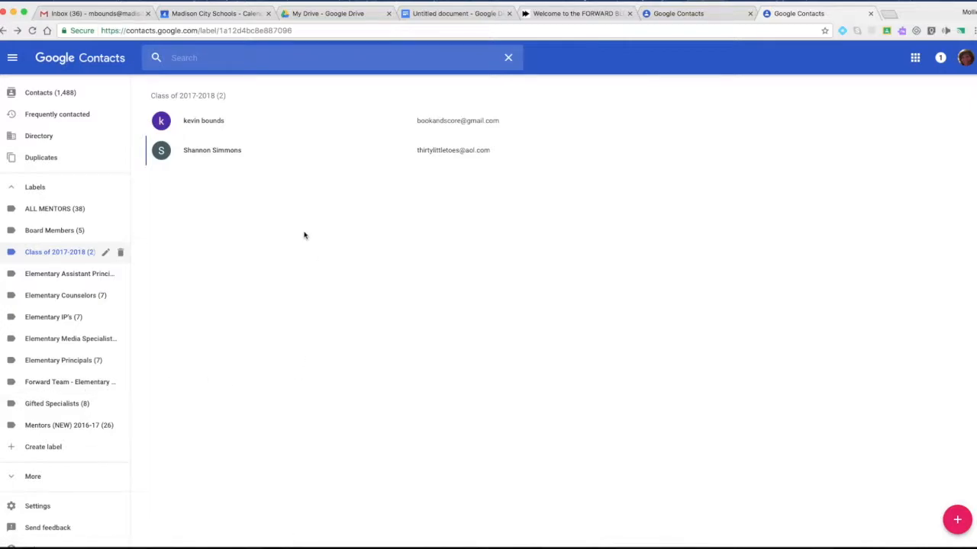
Step: Type 'Project 4th grade teachers' into the untitled Google Doc and begin sharing it
left_click(458, 15)
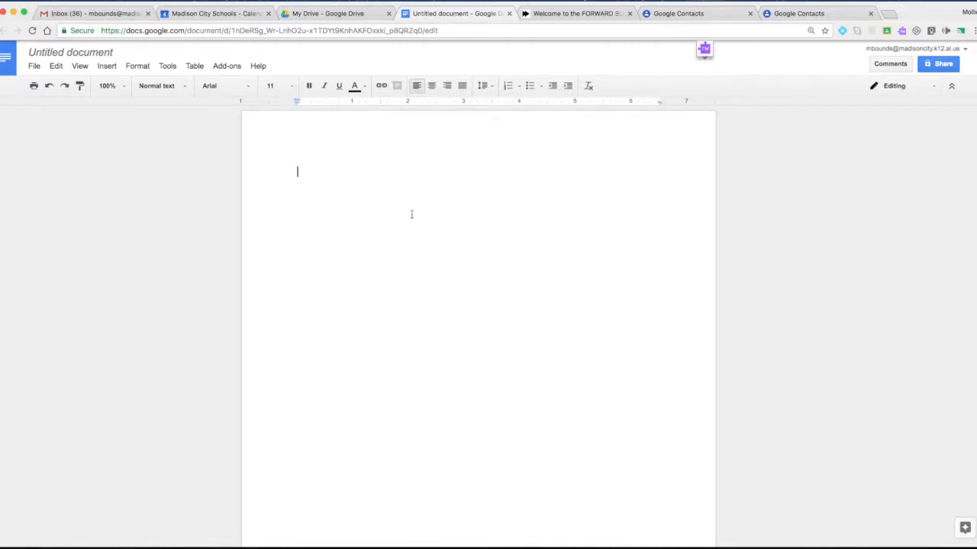
type("Project 4th grade tea")
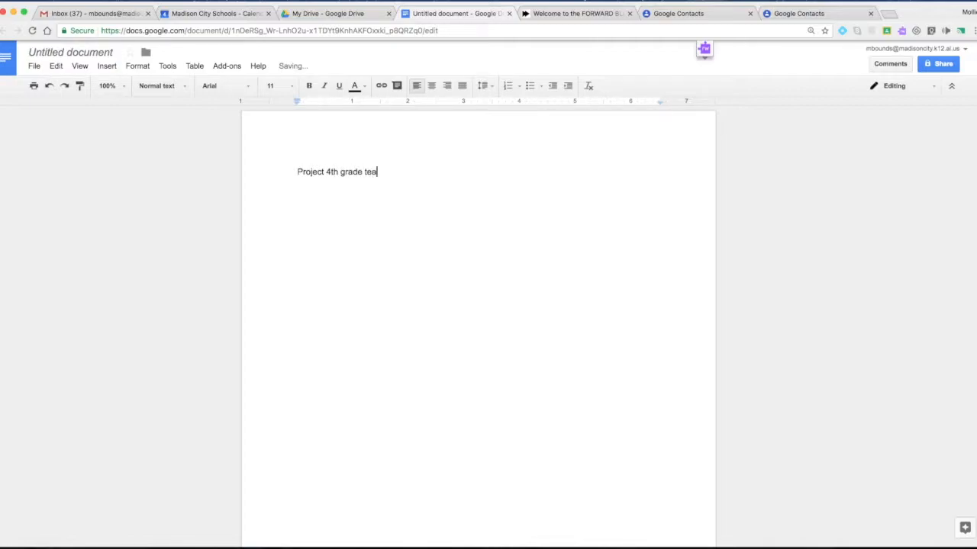
type("chers")
left_click(941, 65)
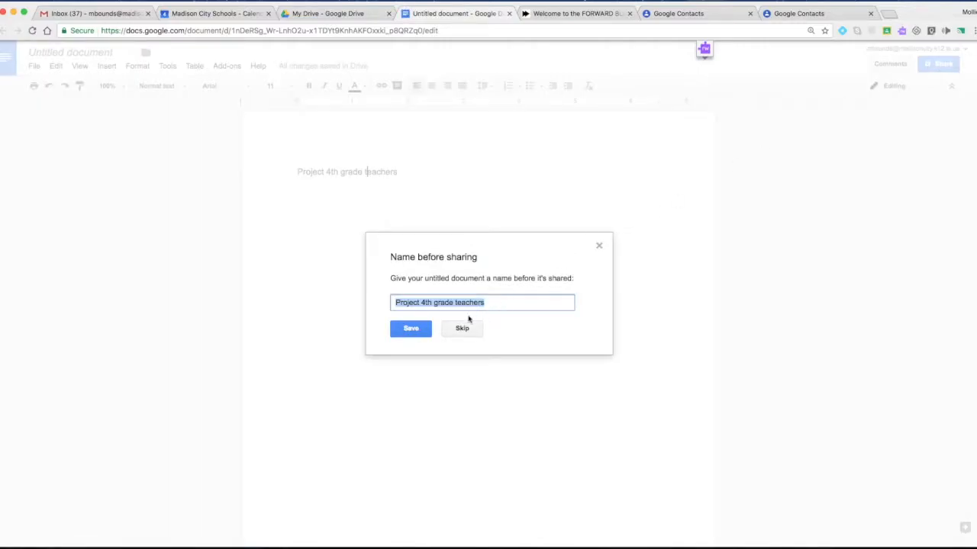
Step: Name the document 'Project 4th grade teachers' and add the Elementary Media Specialists group as recipients
left_click(418, 329)
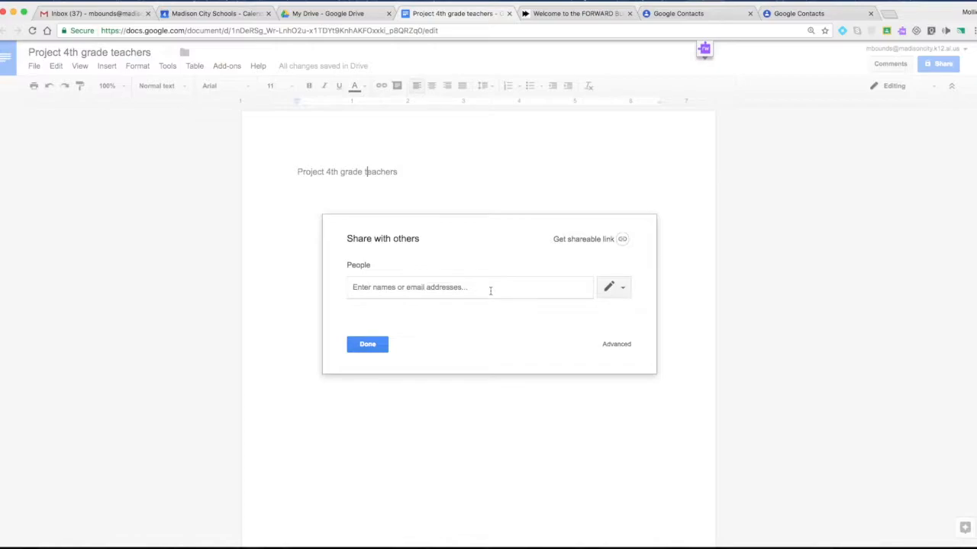
type("class")
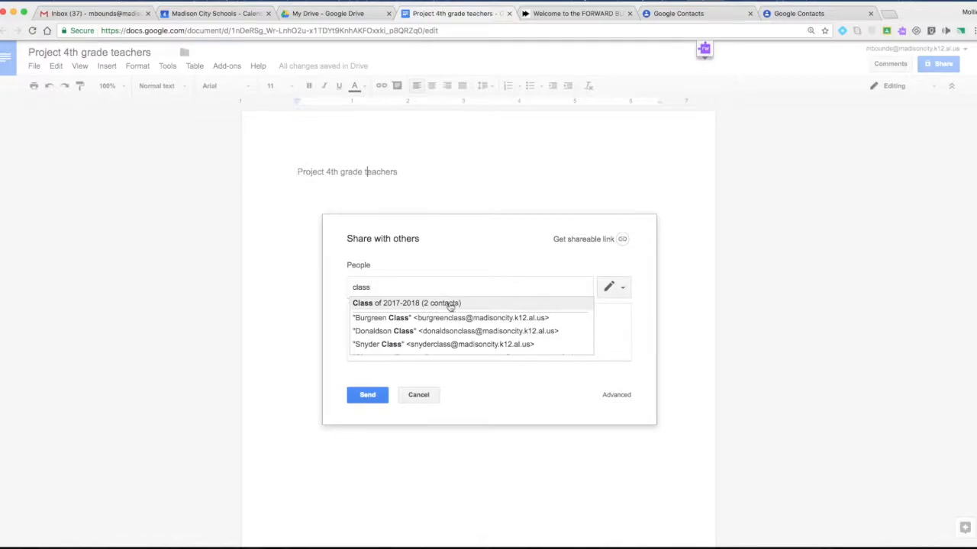
left_click_drag(374, 287, 351, 287)
type("element")
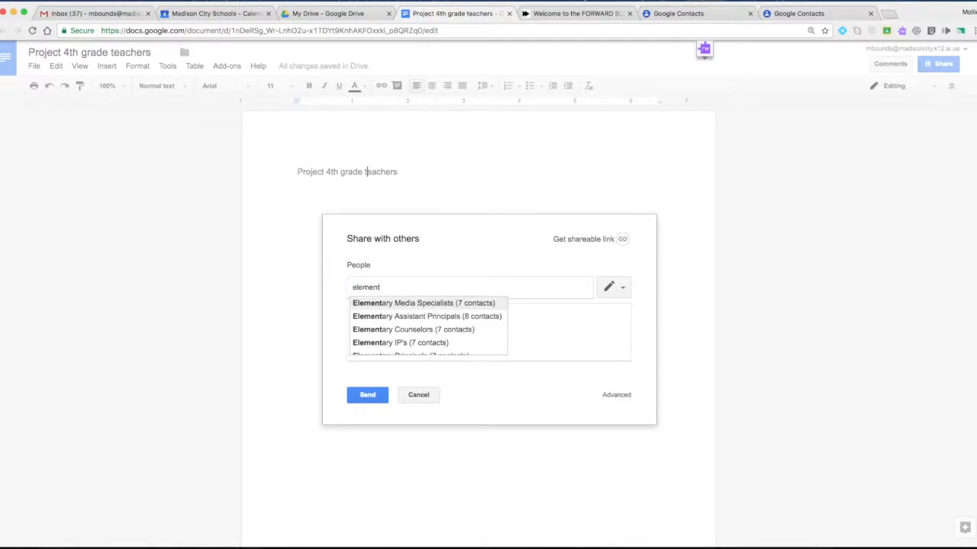
left_click(424, 305)
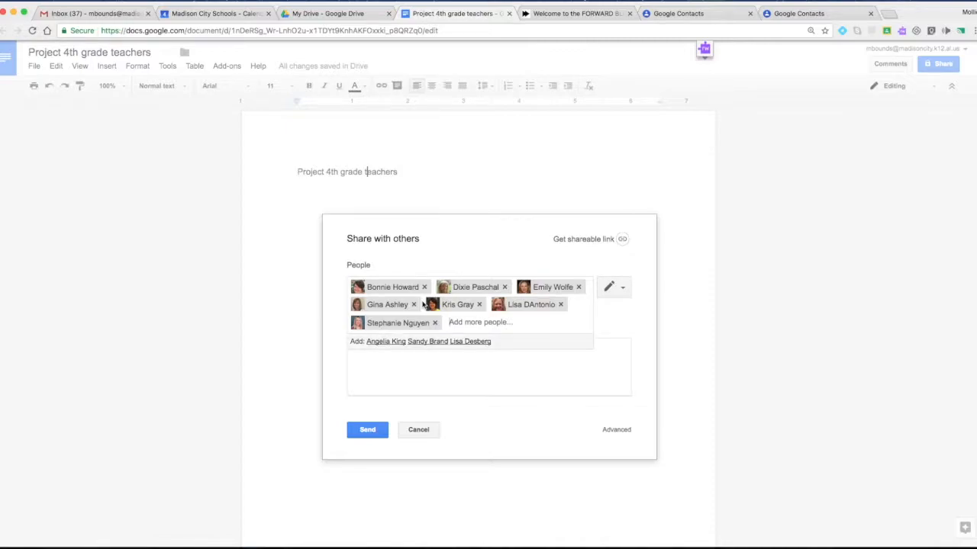
Step: Cancel sharing with the added people and close the sharing window
left_click(511, 377)
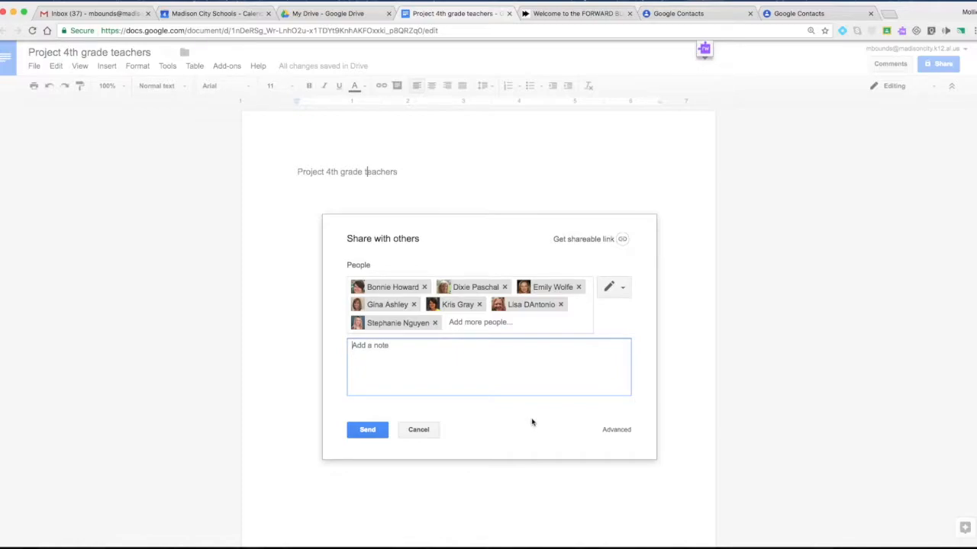
left_click(418, 430)
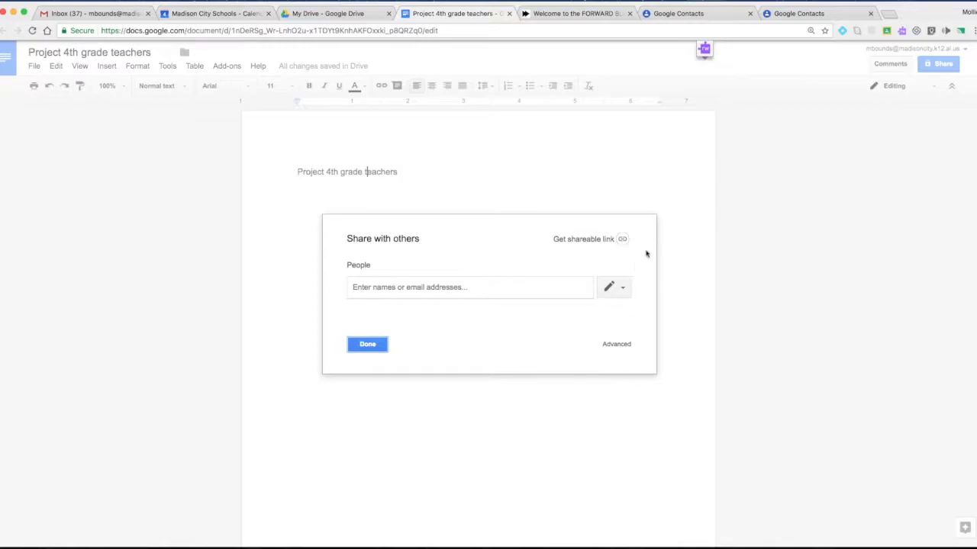
left_click(367, 345)
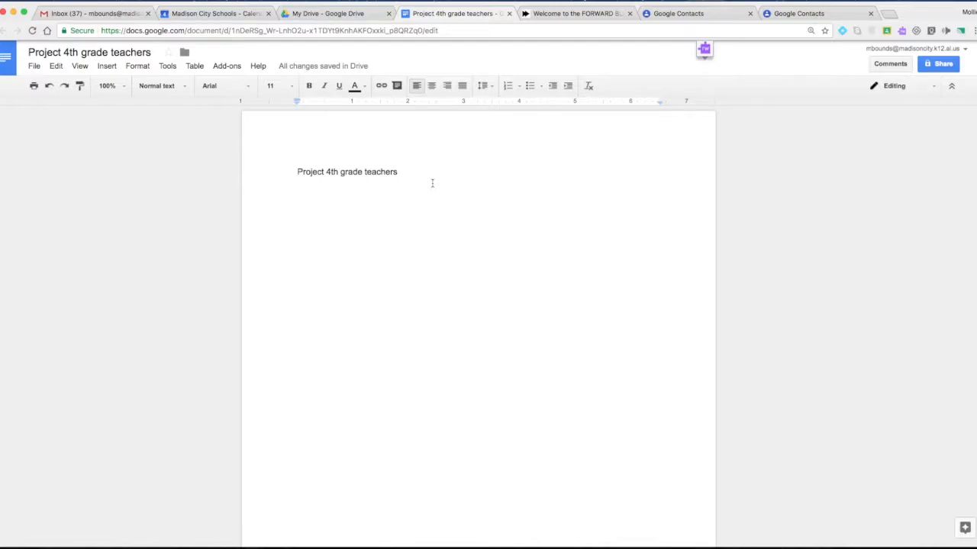
Step: Close the Project 4th grade teachers tab and move through Drive and Calendar to the Gmail inbox
left_click(510, 15)
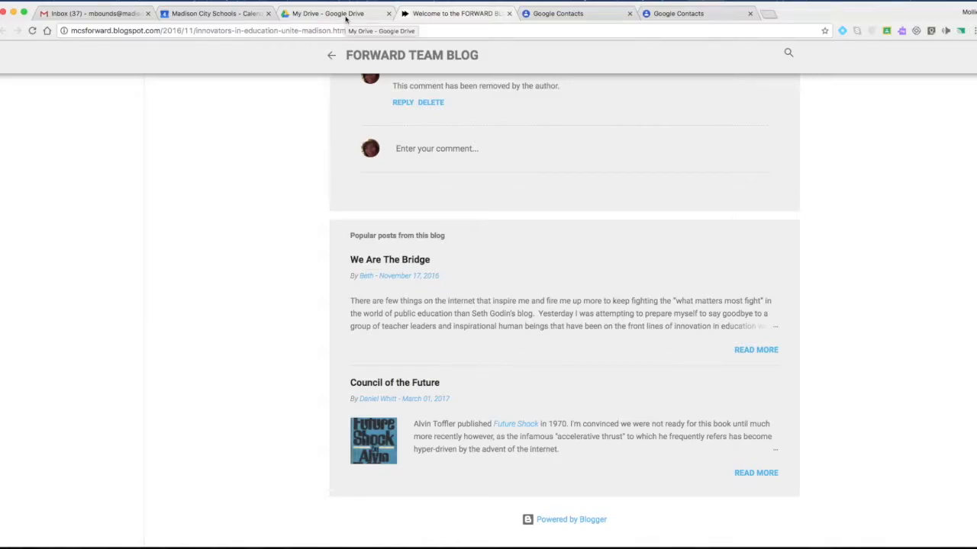
left_click(346, 15)
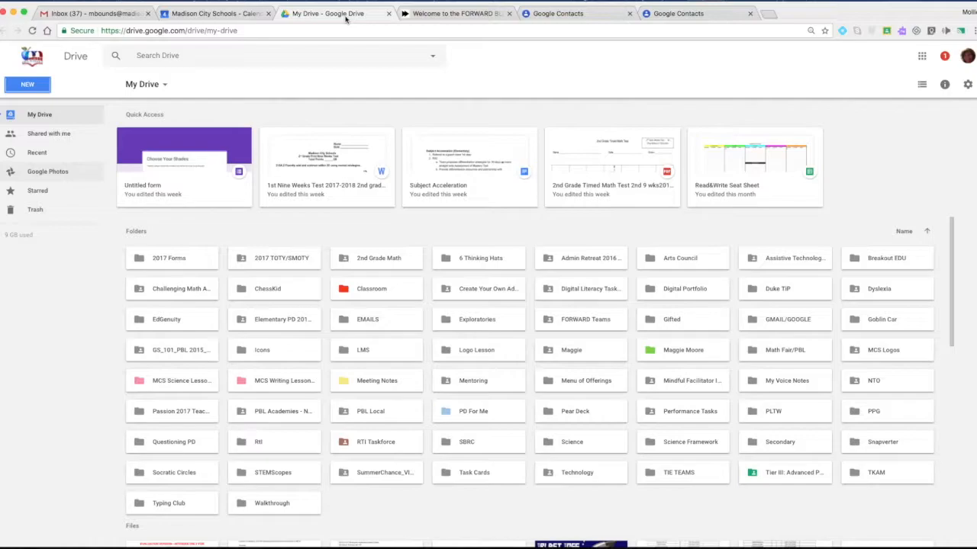
left_click(229, 15)
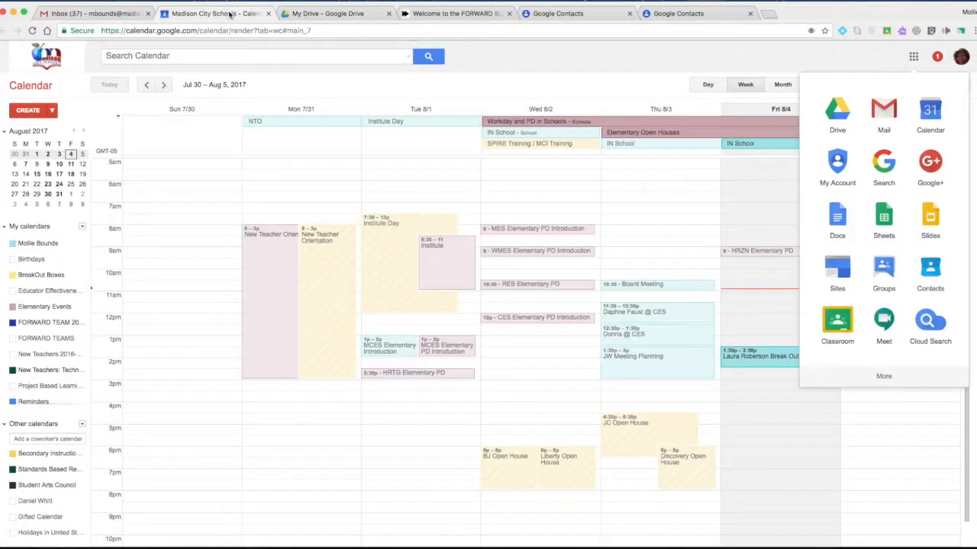
left_click(92, 15)
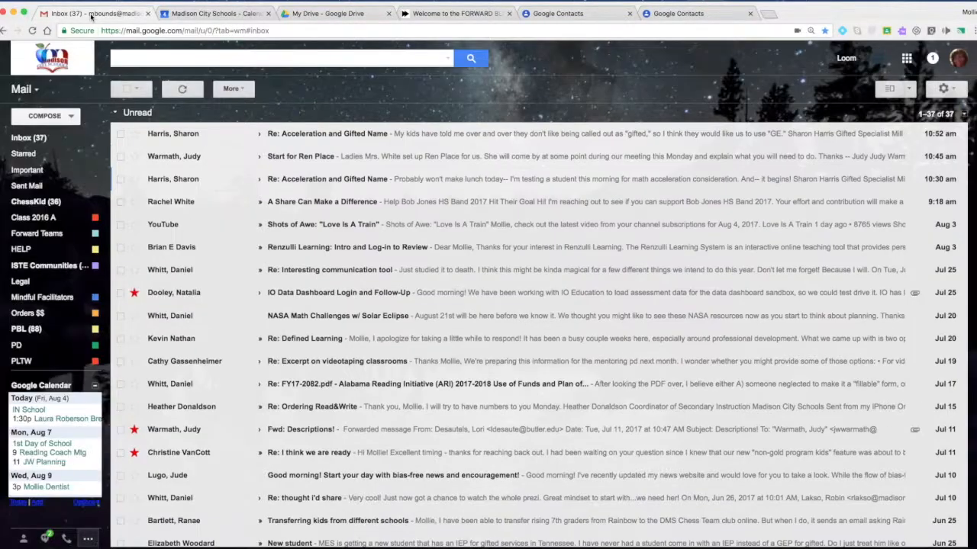
Step: Compose a new message, address it to the Class of 2017-2018 group, then remove both recipient chips
left_click(44, 117)
type("class")
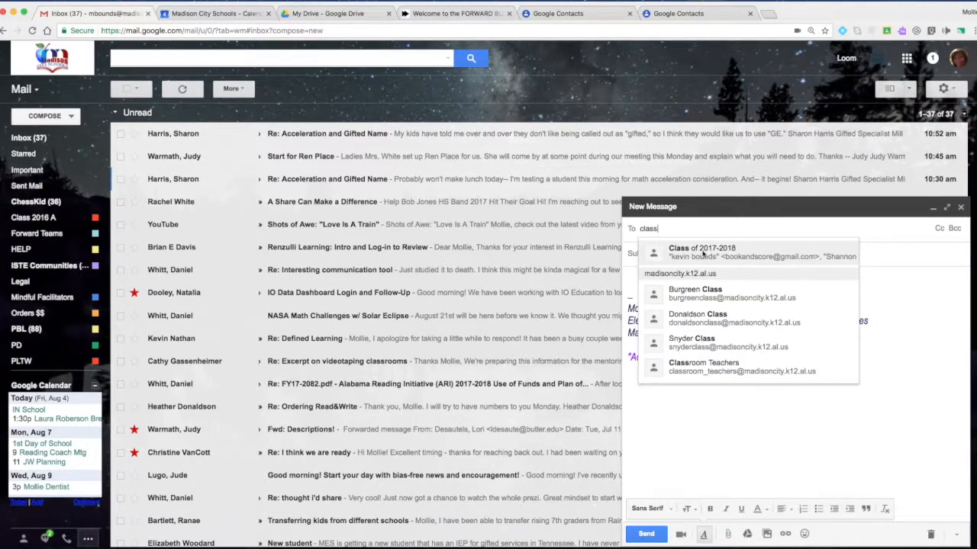
left_click(697, 250)
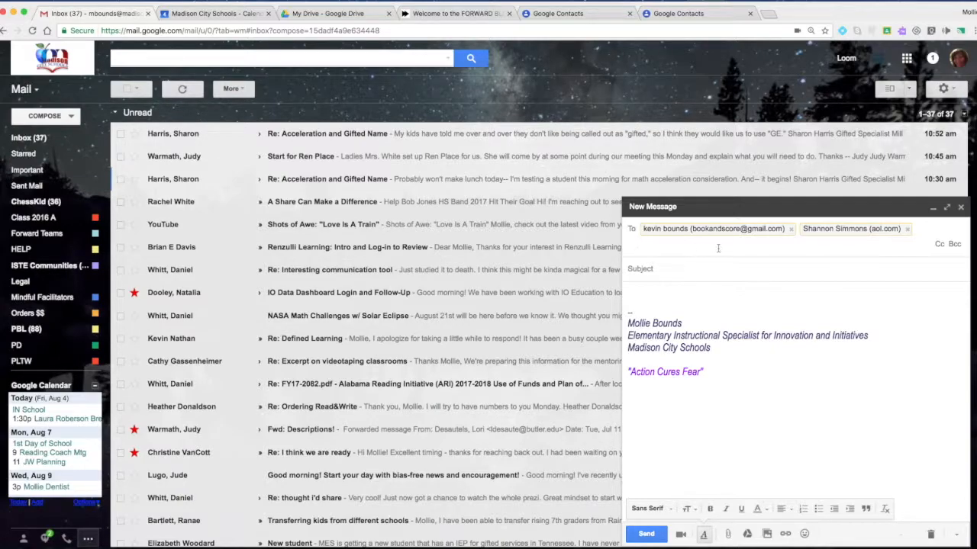
left_click(908, 232)
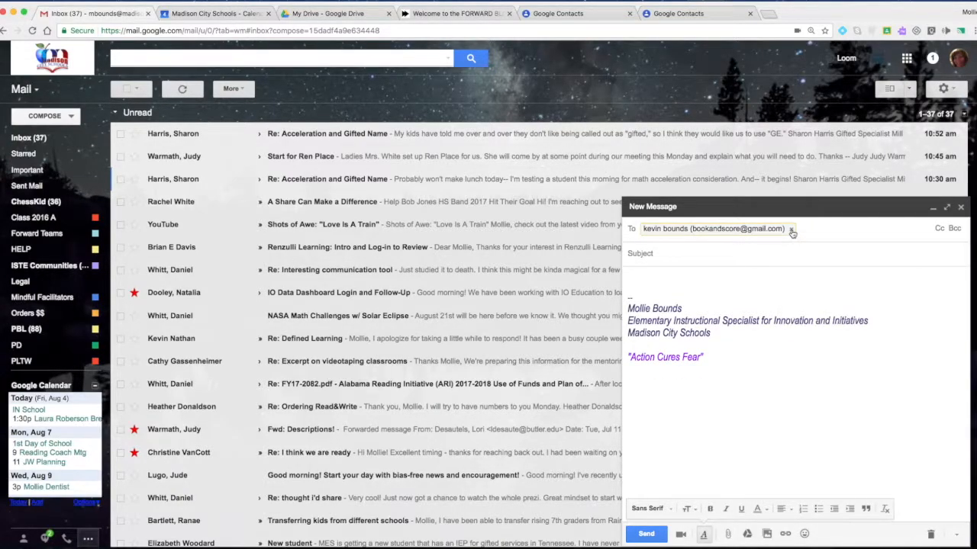
left_click(791, 229)
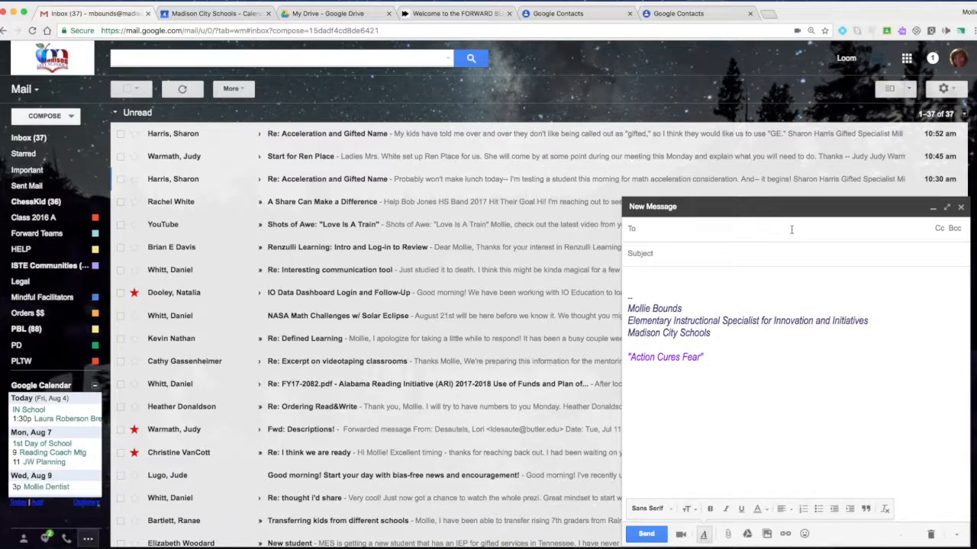
Step: Blind-copy all three Class of 2017-2018 contacts from the contact picker, then remove two of them
left_click(954, 230)
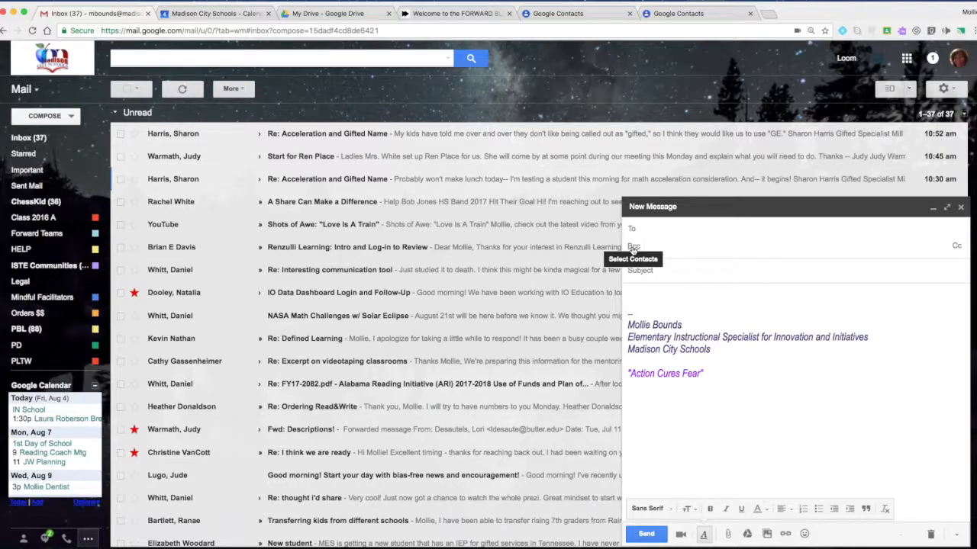
left_click(633, 248)
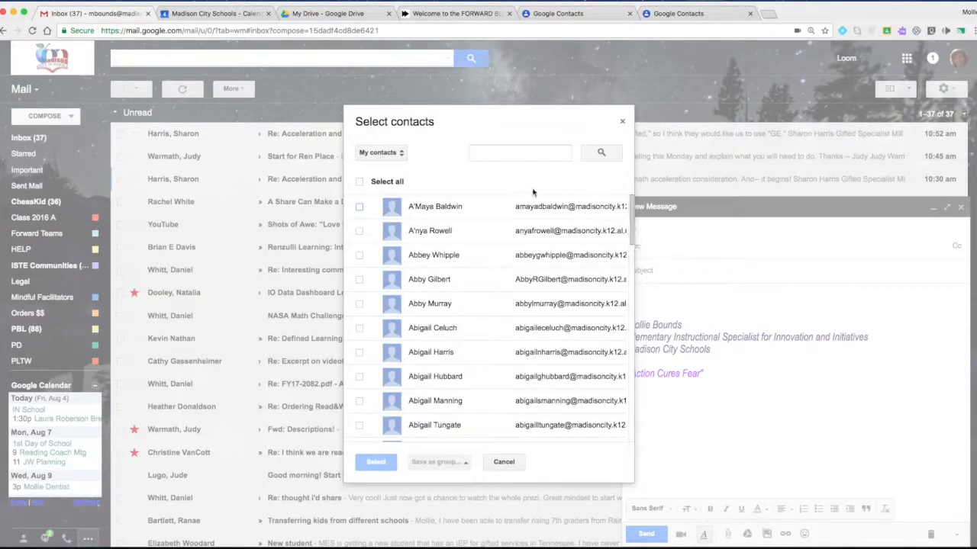
left_click(399, 155)
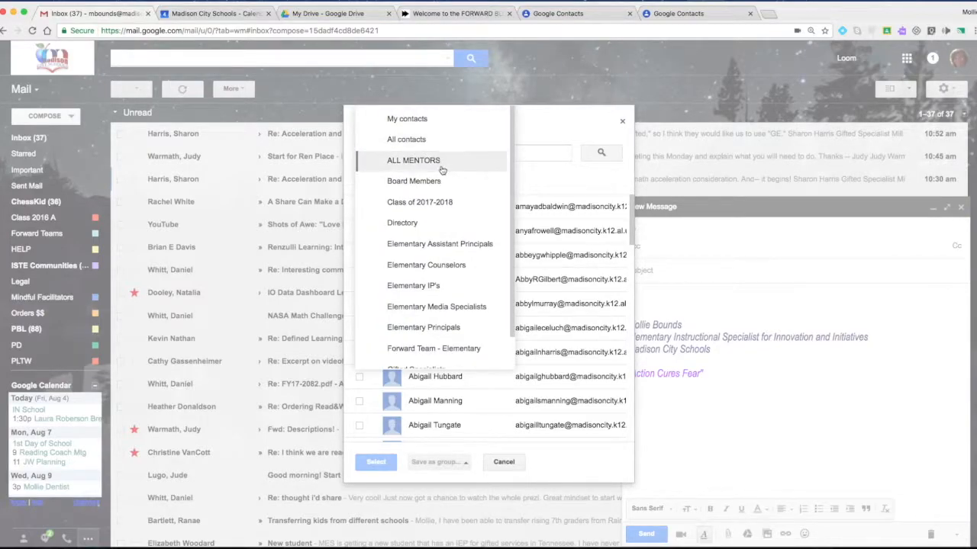
left_click(434, 208)
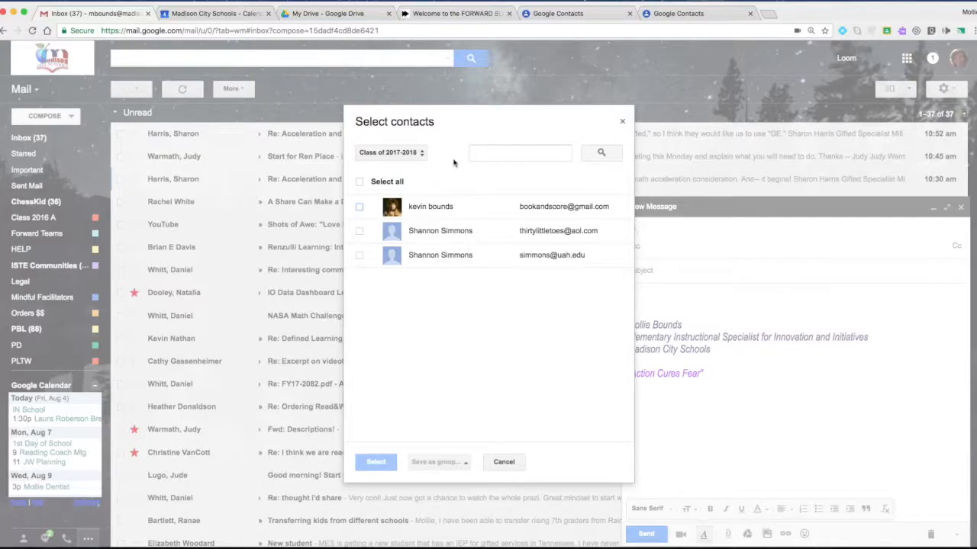
left_click(359, 183)
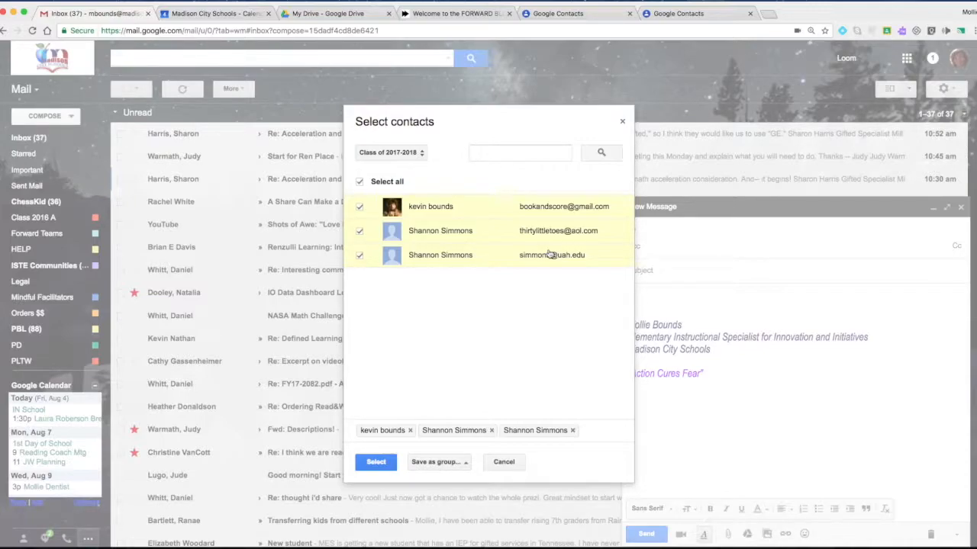
left_click(376, 462)
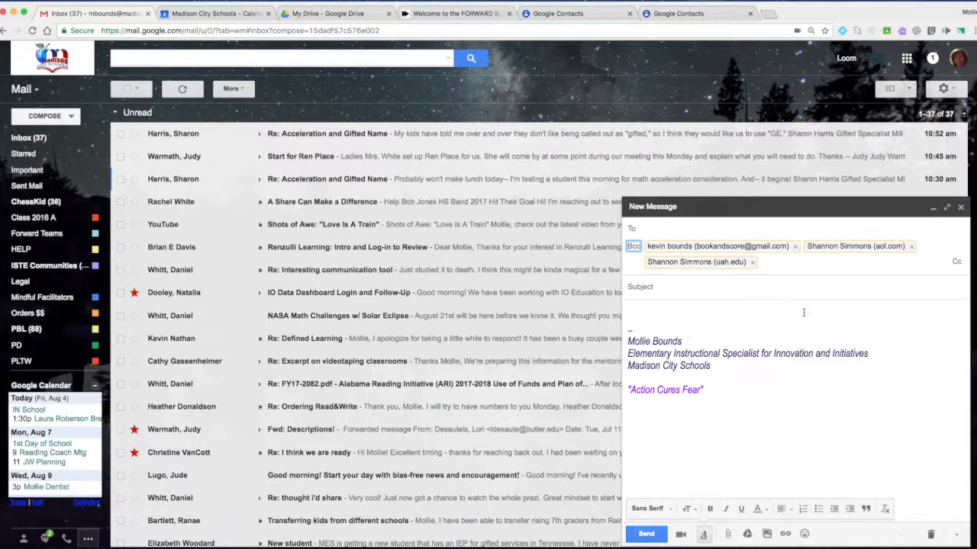
left_click(752, 263)
left_click(796, 249)
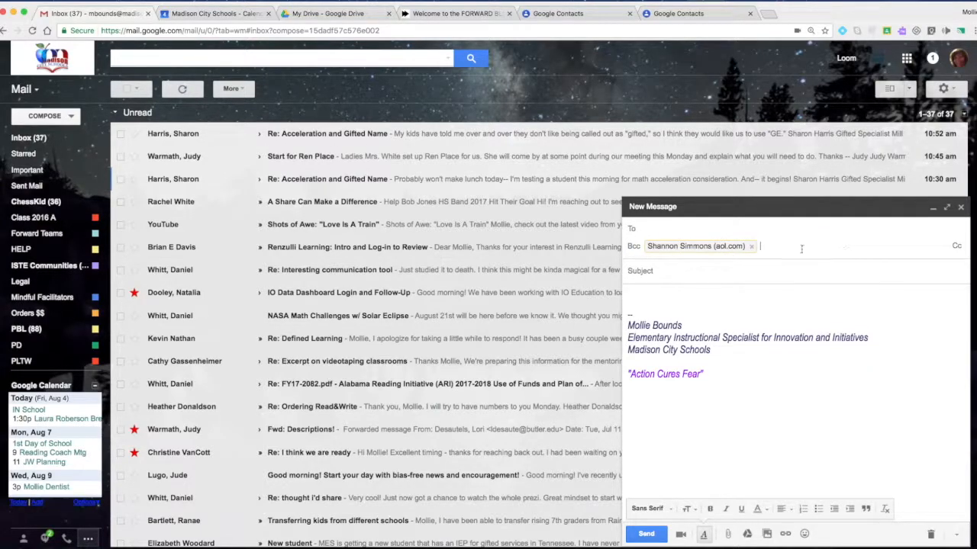
Step: Remove the last Bcc recipient and clear a partial 'class' search from the Bcc line
left_click(752, 246)
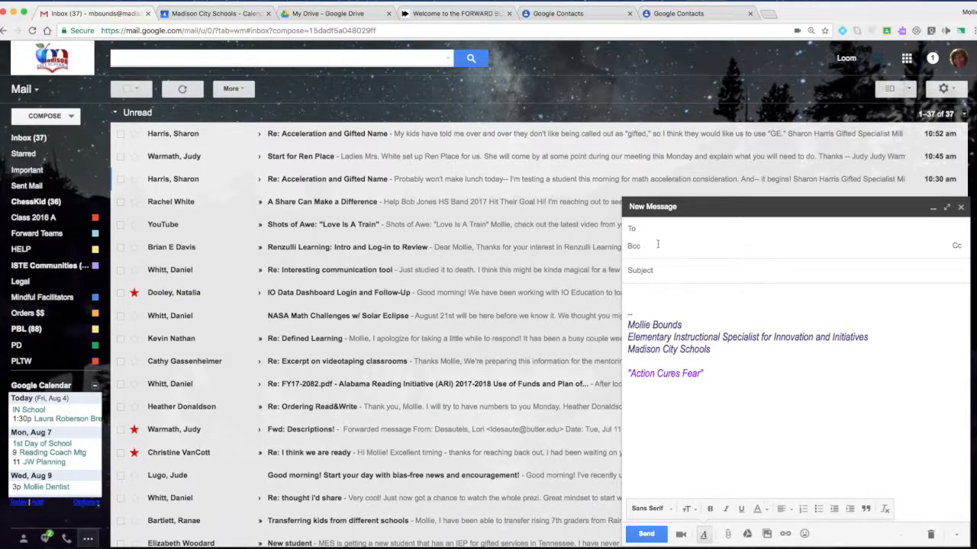
type("claa")
key("BackSpace")
type("s")
key("BackSpace")
key("BackSpace")
key("BackSpace")
key("BackSpace")
Step: Select all Class of 2017-2018 contacts in the picker, cancel without adding them, and discard the message
left_click(633, 248)
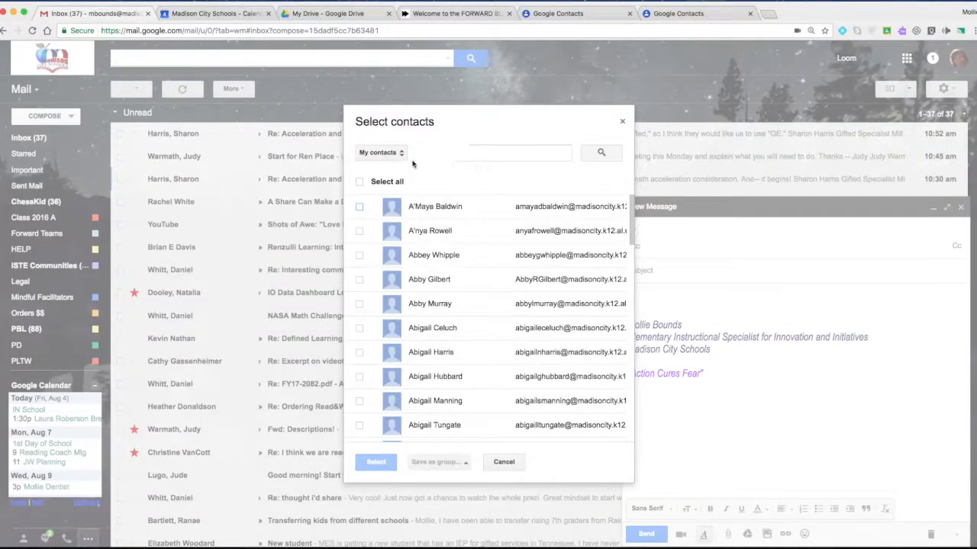
left_click(400, 155)
left_click(404, 199)
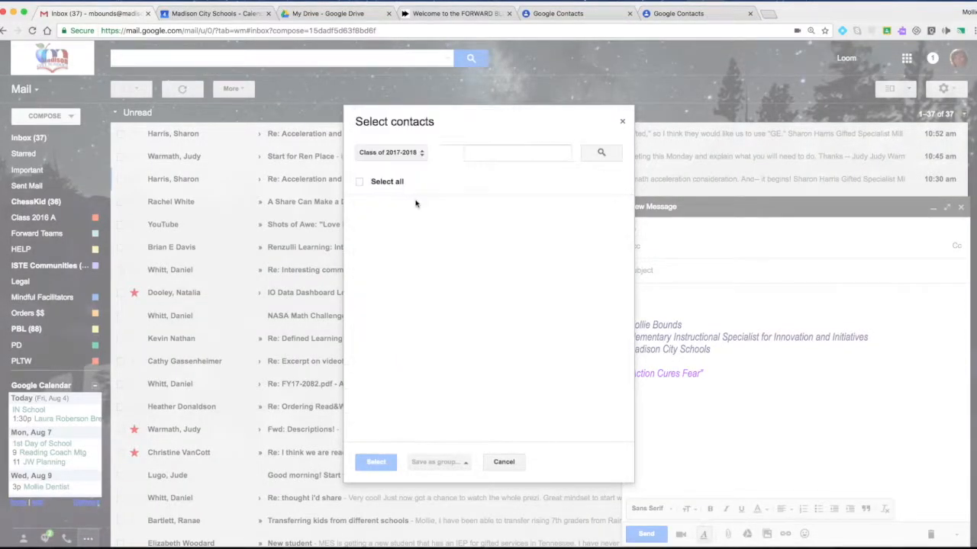
left_click(359, 183)
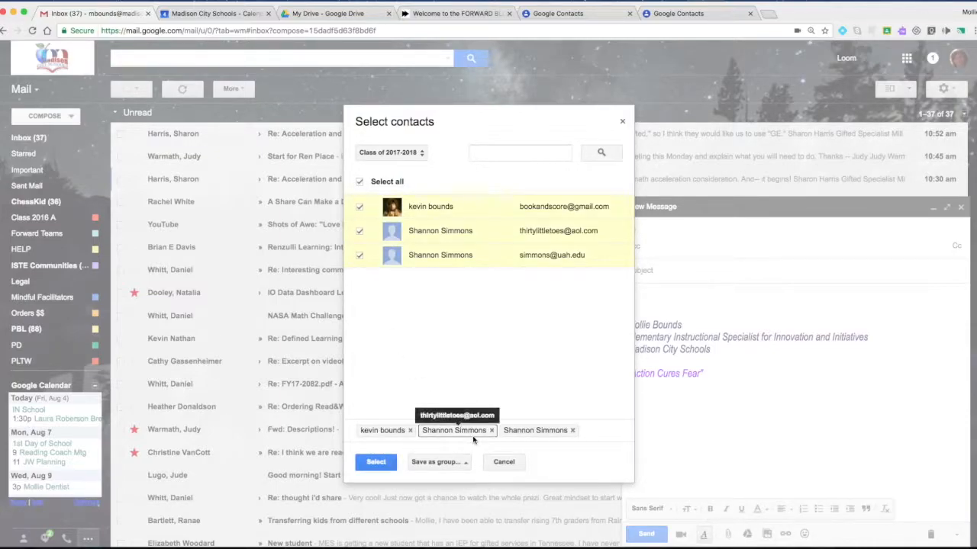
left_click(504, 462)
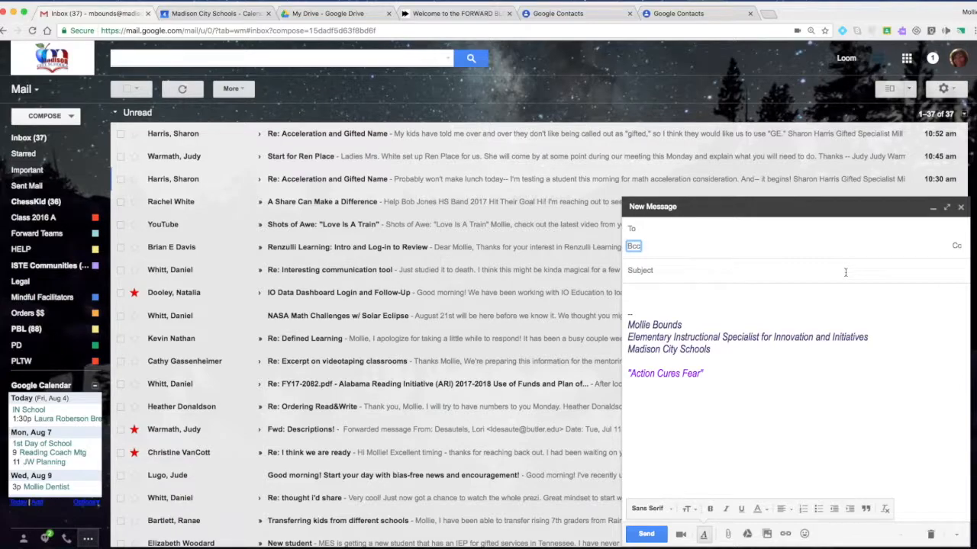
left_click(960, 207)
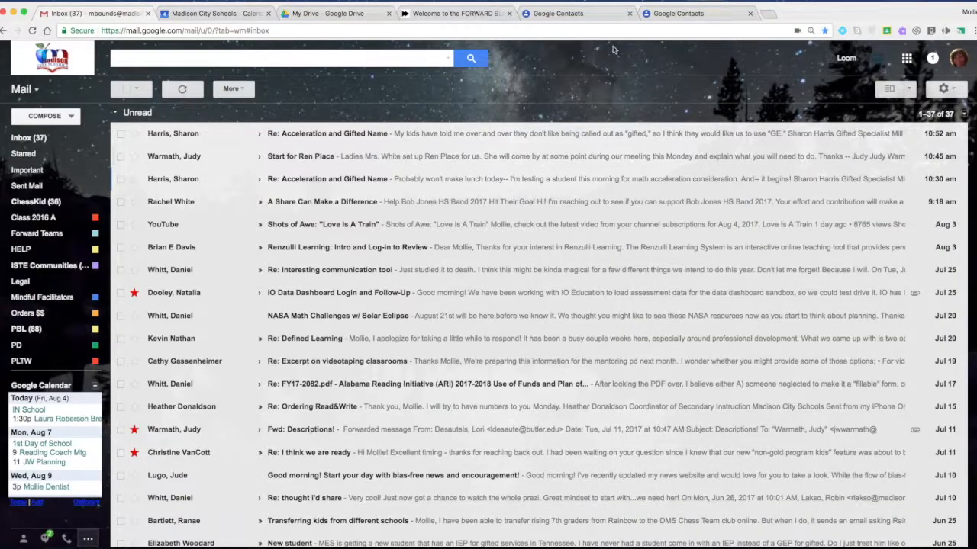
Step: Return to Google Contacts and put the cursor in the contacts search bar
left_click(572, 14)
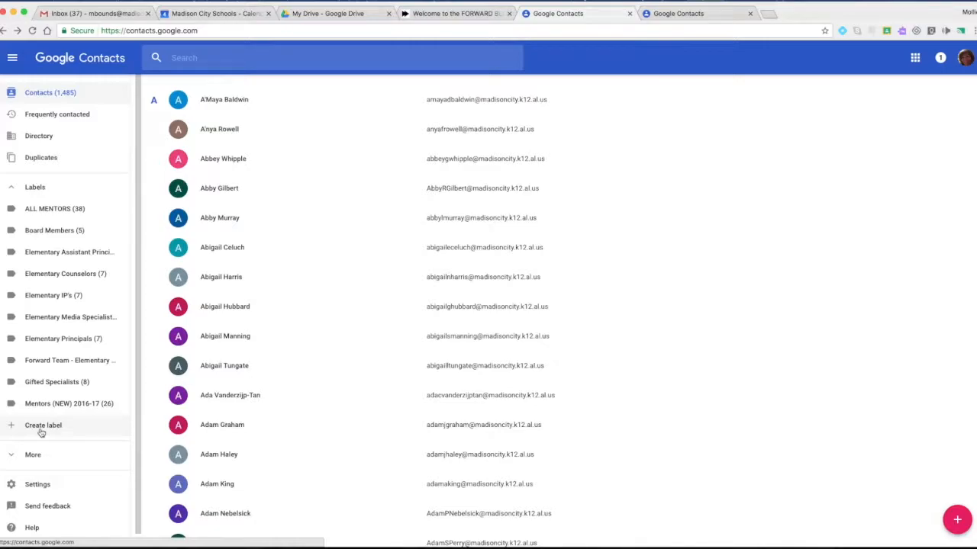
left_click(194, 56)
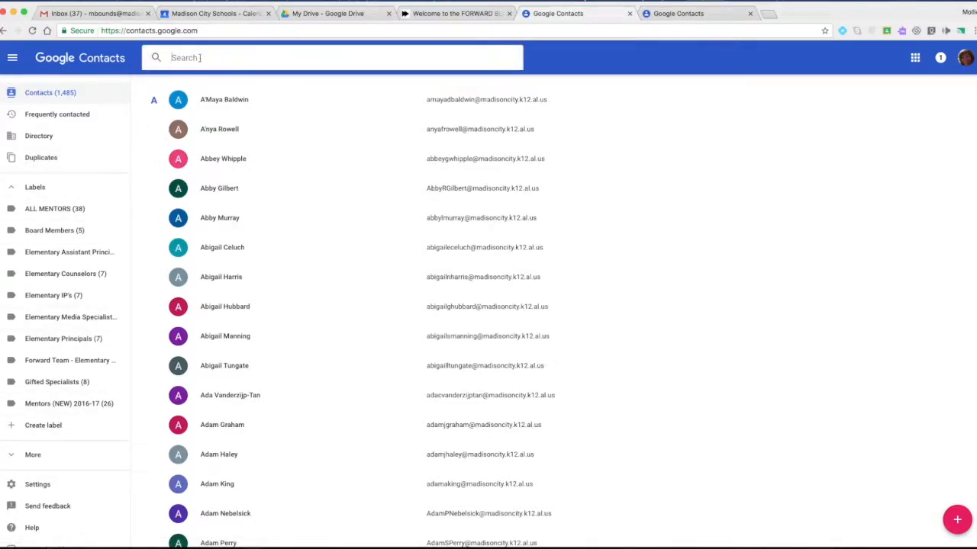